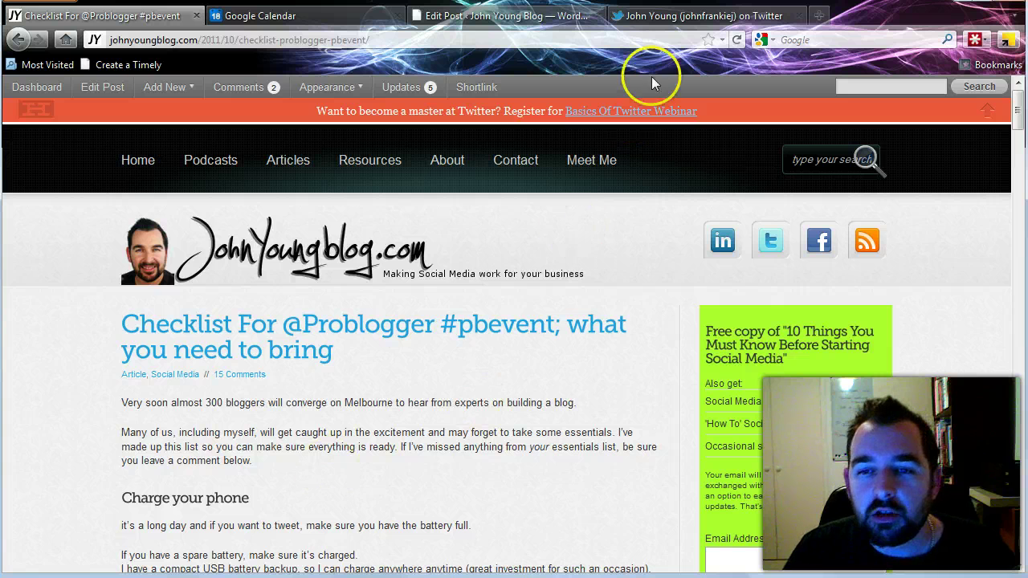
Examine the day's schedule embedded near the end of the Problogger checklist blog post.
{"action": "left_click", "coordinate": [660, 16]}
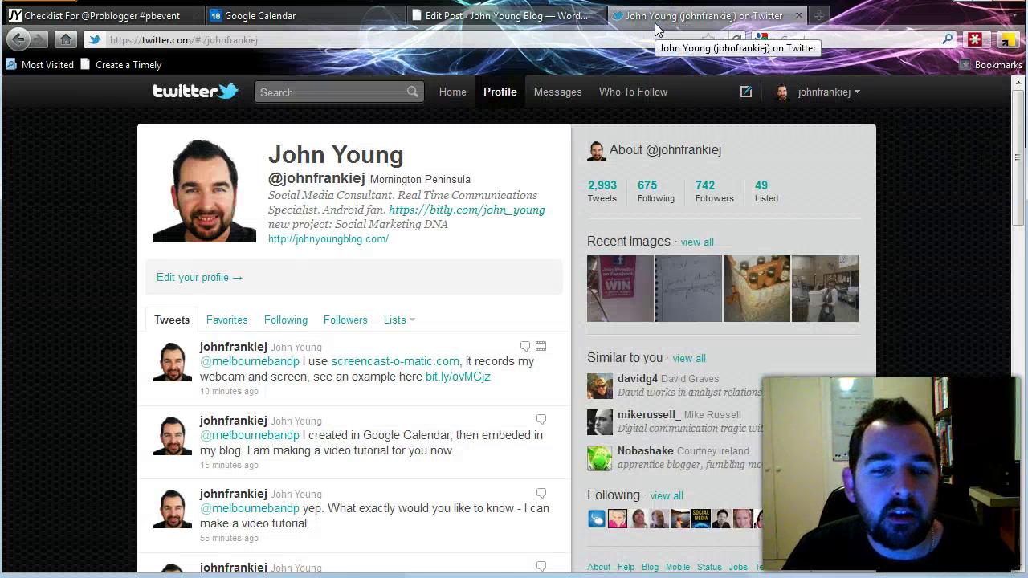
{"action": "left_click", "coordinate": [102, 16]}
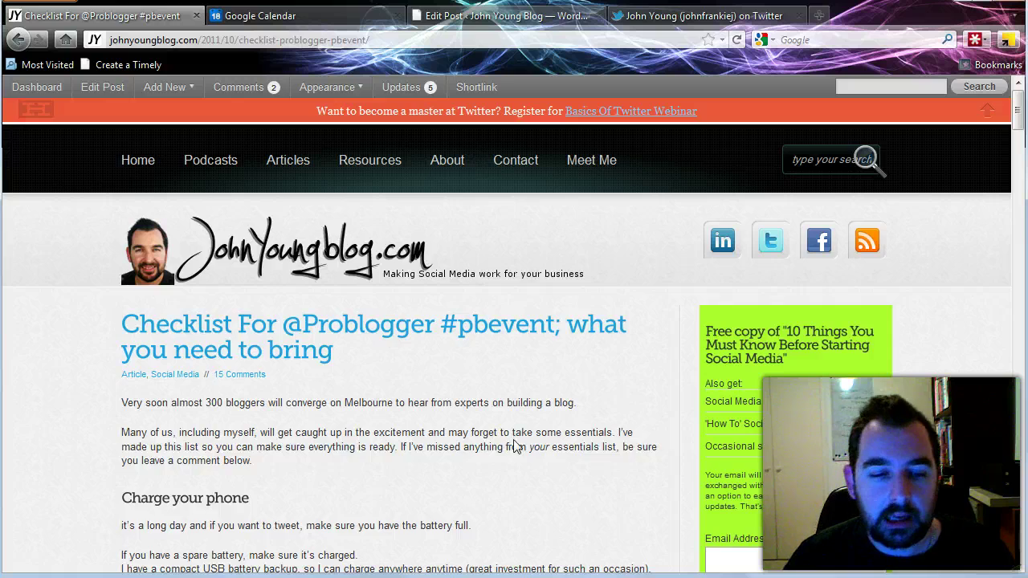
{"action": "scroll", "coordinate": [516, 446], "scroll_direction": "down", "scroll_amount": 10}
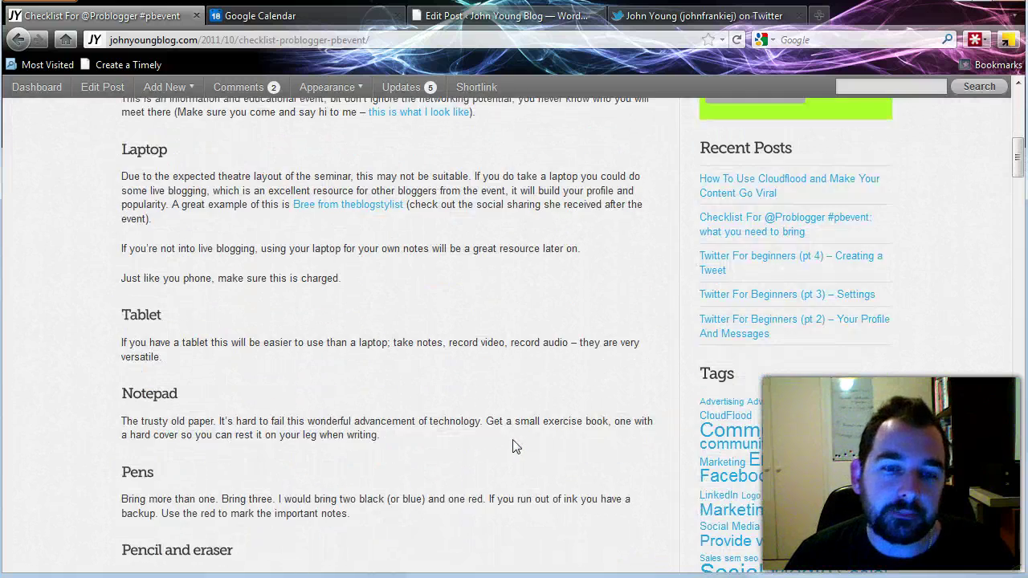
{"action": "scroll", "coordinate": [515, 447], "scroll_direction": "down", "scroll_amount": 15}
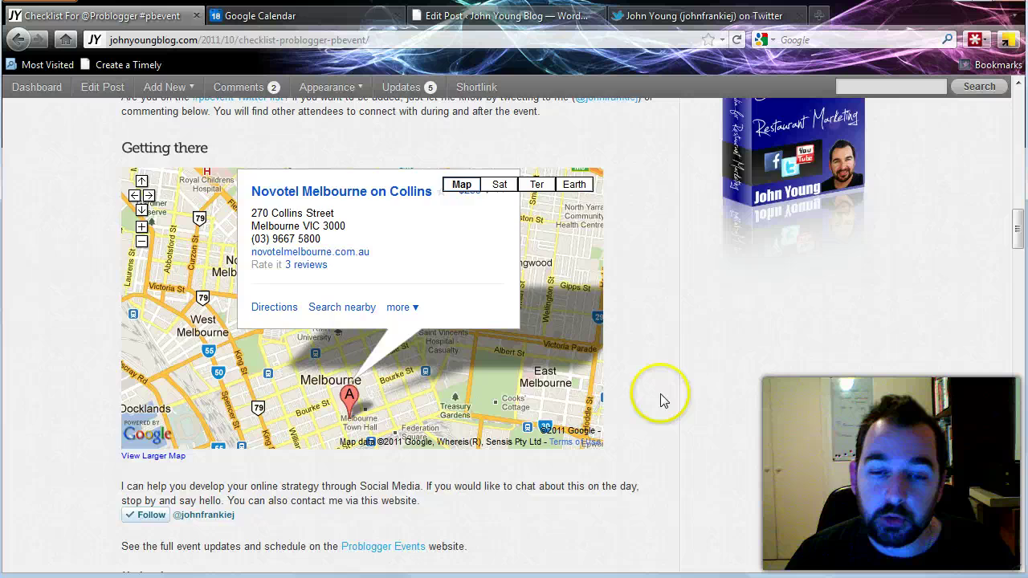
{"action": "scroll", "coordinate": [660, 400], "scroll_direction": "down", "scroll_amount": 6}
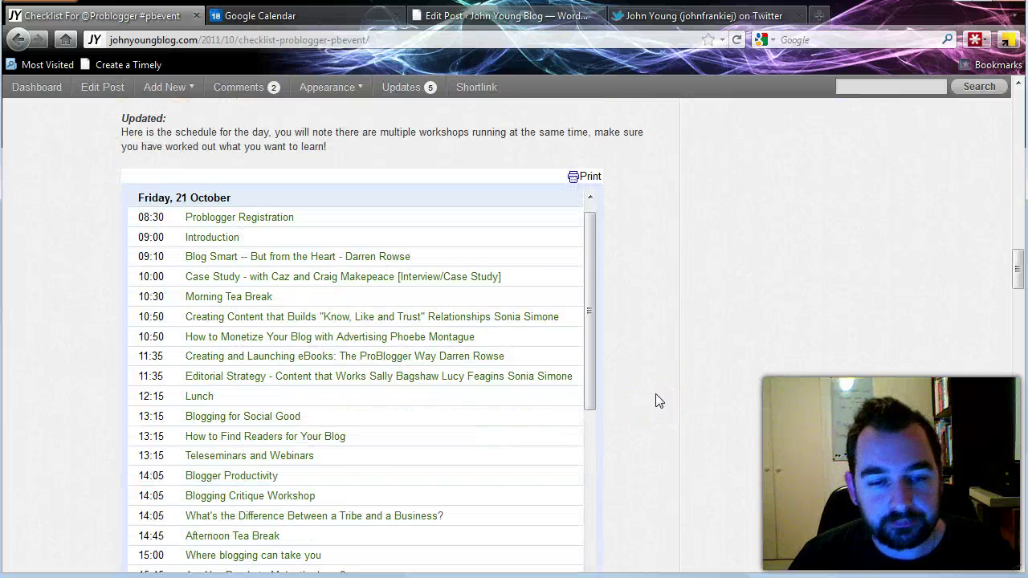
{"action": "scroll", "coordinate": [652, 396], "scroll_direction": "down", "scroll_amount": 2}
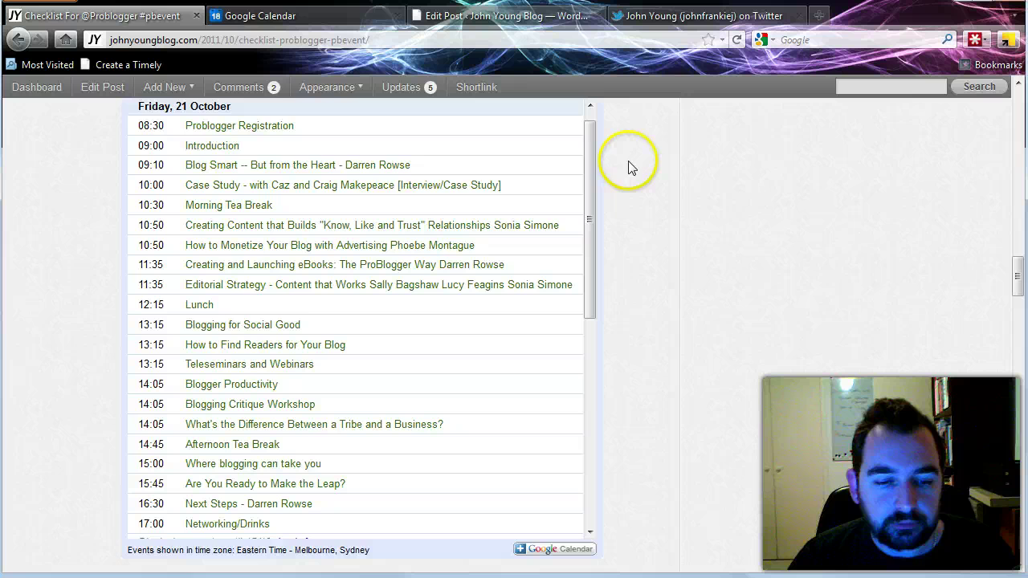
{"action": "scroll", "coordinate": [649, 187], "scroll_direction": "up", "scroll_amount": 2}
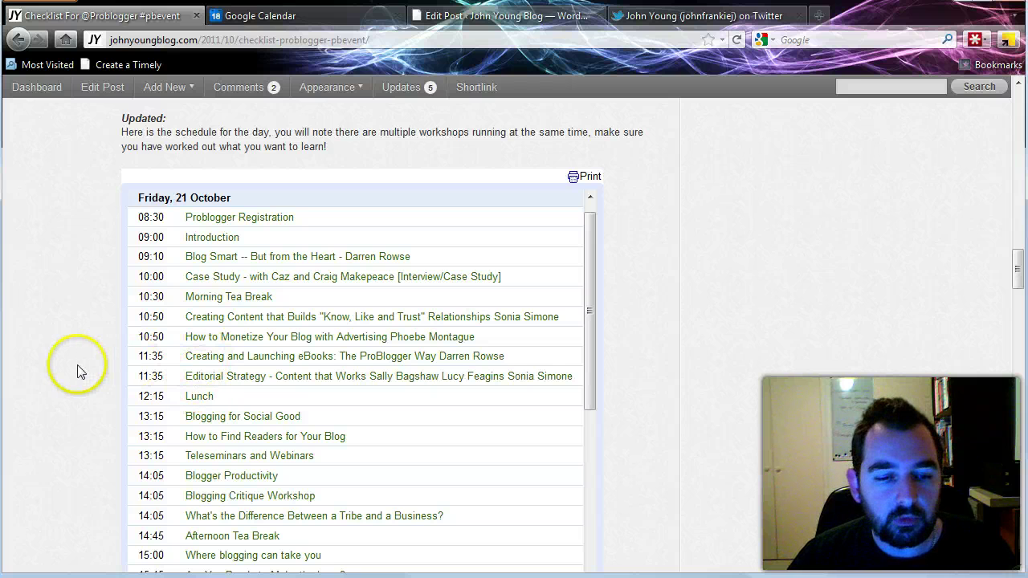
{"action": "scroll", "coordinate": [625, 305], "scroll_direction": "down", "scroll_amount": 4}
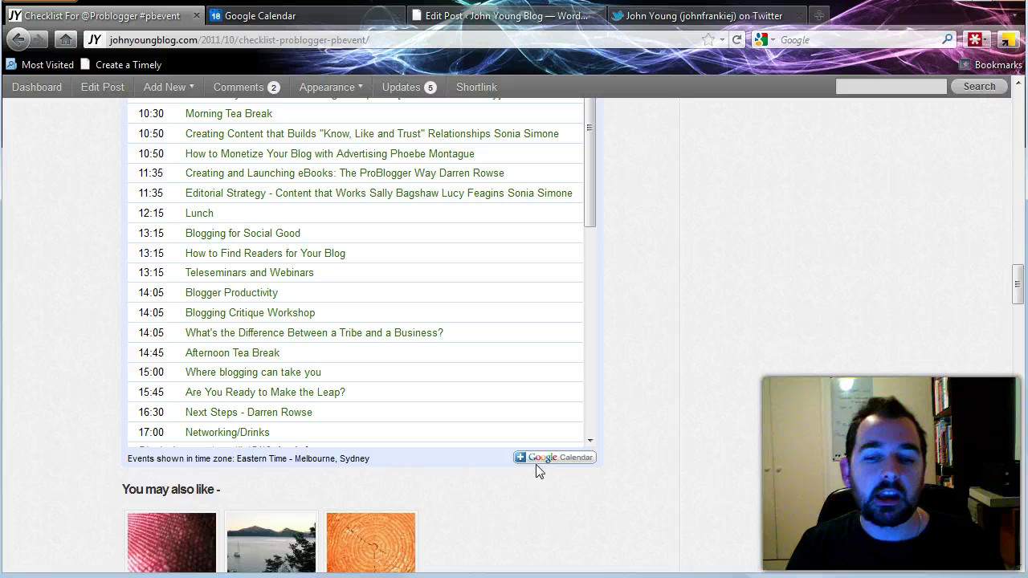
{"action": "left_click", "coordinate": [540, 463]}
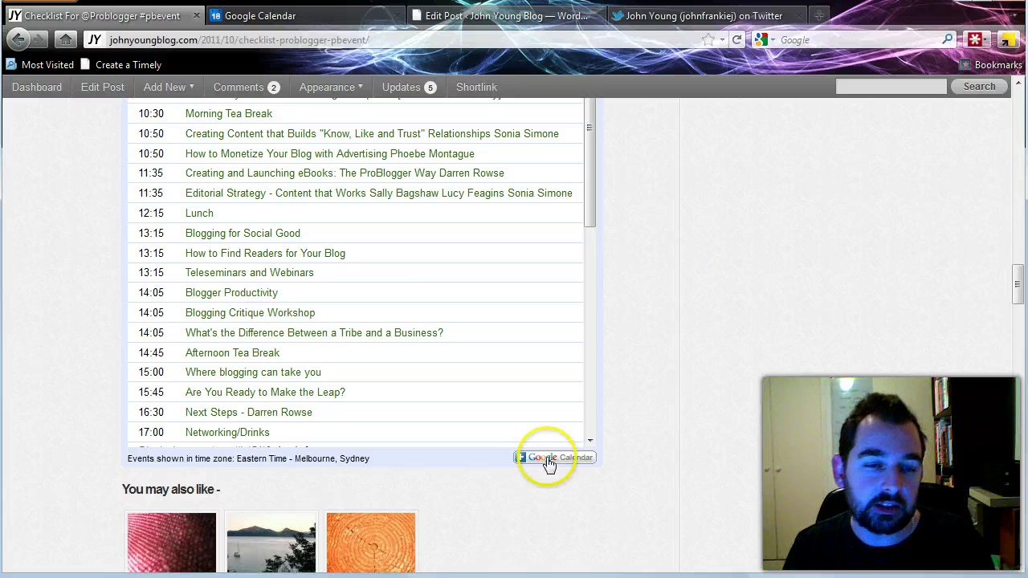
Expand the 11:35 Editorial Strategy session in the embedded schedule to view its details.
{"action": "scroll", "coordinate": [730, 298], "scroll_direction": "up", "scroll_amount": 2}
{"action": "left_click", "coordinate": [197, 287]}
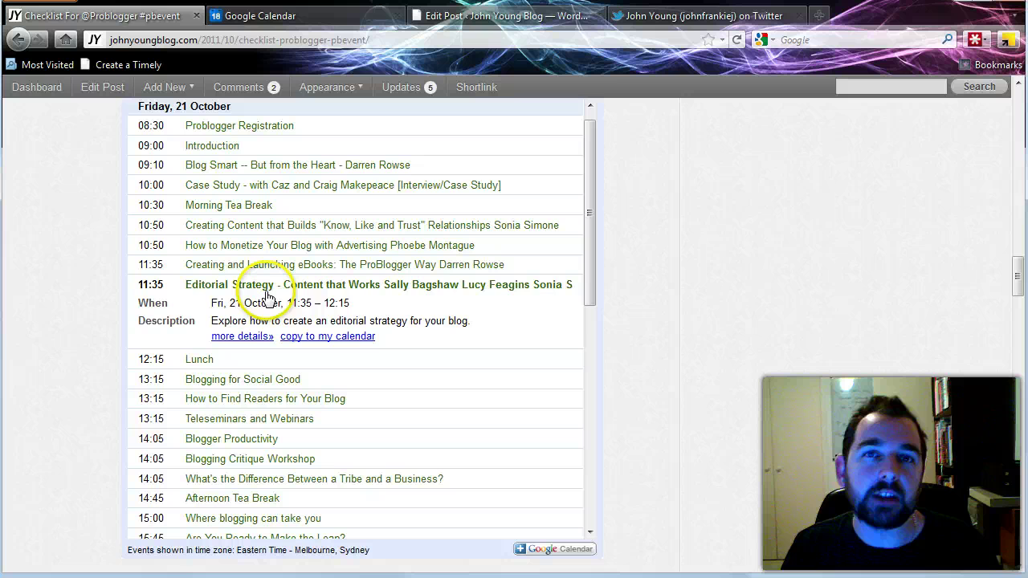
{"action": "scroll", "coordinate": [672, 265], "scroll_direction": "up", "scroll_amount": 2}
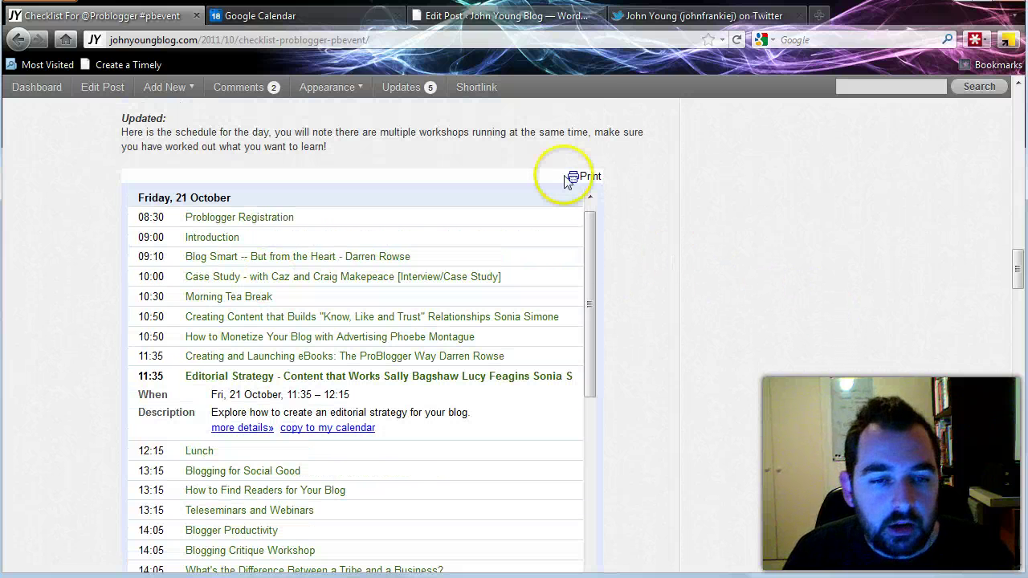
Switch to Google Calendar and leave the blank new-calendar form to show the week's Friday events.
{"action": "left_click", "coordinate": [249, 15]}
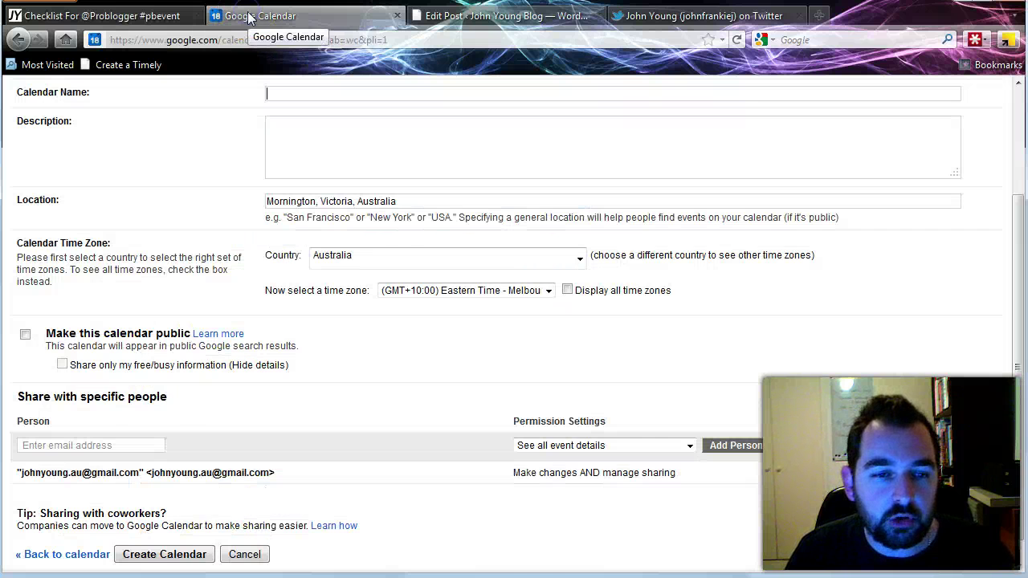
{"action": "scroll", "coordinate": [318, 257], "scroll_direction": "up", "scroll_amount": 2}
{"action": "scroll", "coordinate": [318, 257], "scroll_direction": "up", "scroll_amount": 1}
{"action": "left_click", "coordinate": [219, 211]}
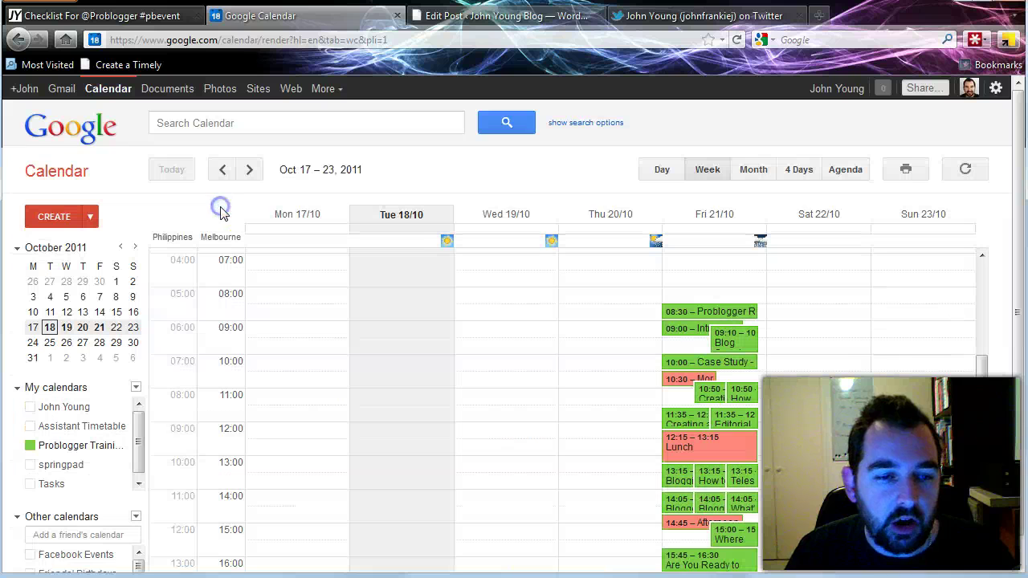
{"action": "scroll", "coordinate": [772, 354], "scroll_direction": "down", "scroll_amount": 1}
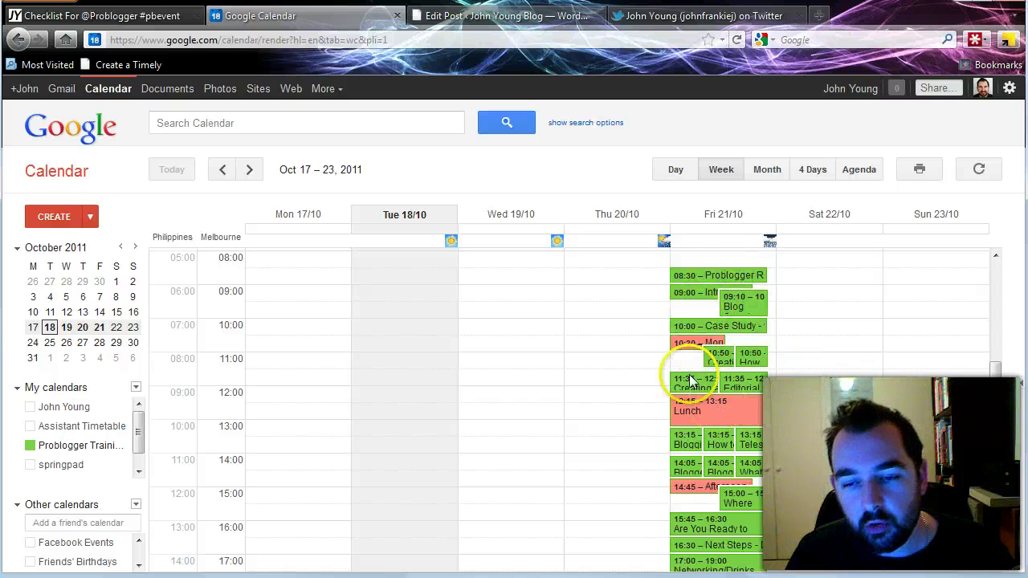
View the details of the Problogger Registration event on Friday 21/10, then return to the week view.
{"action": "left_click", "coordinate": [732, 275]}
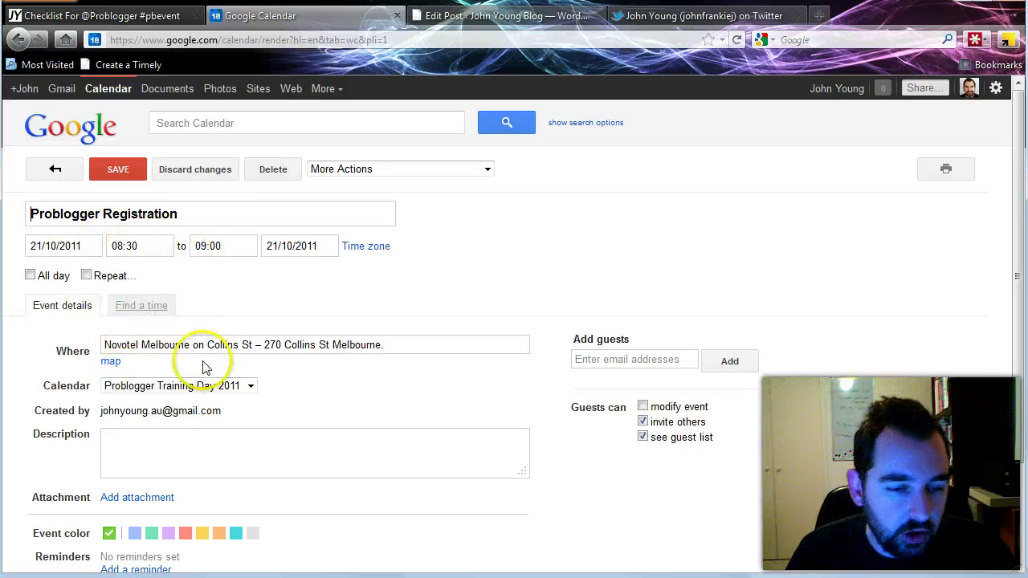
{"action": "scroll", "coordinate": [205, 361], "scroll_direction": "down", "scroll_amount": 2}
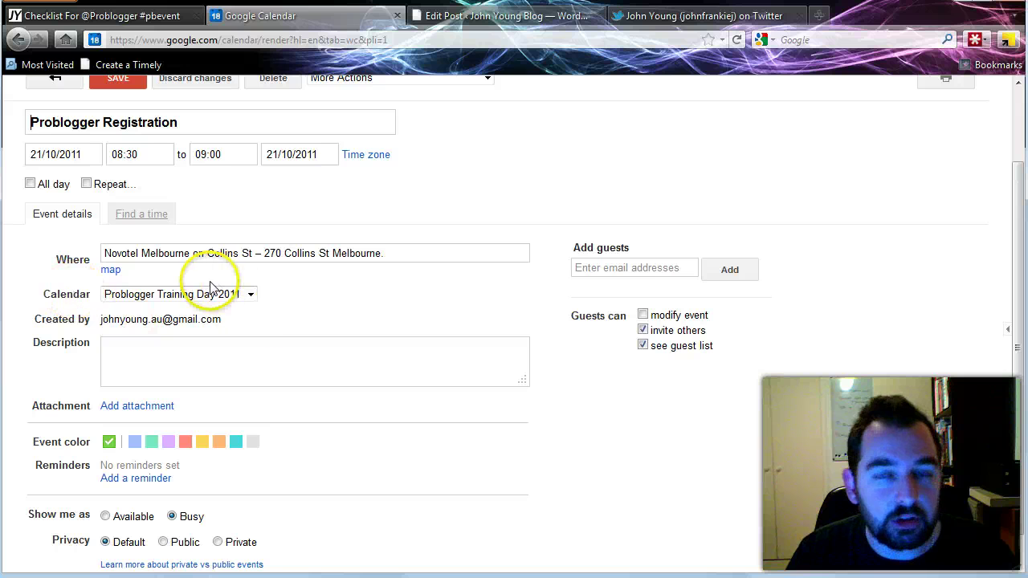
{"action": "scroll", "coordinate": [210, 288], "scroll_direction": "up", "scroll_amount": 2}
{"action": "left_click", "coordinate": [60, 171]}
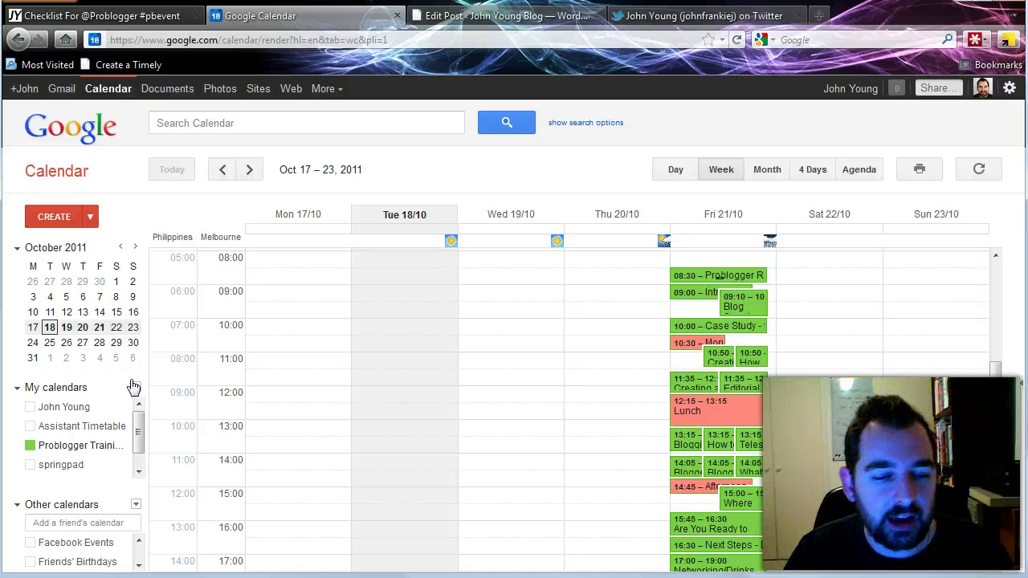
{"action": "left_click", "coordinate": [136, 391]}
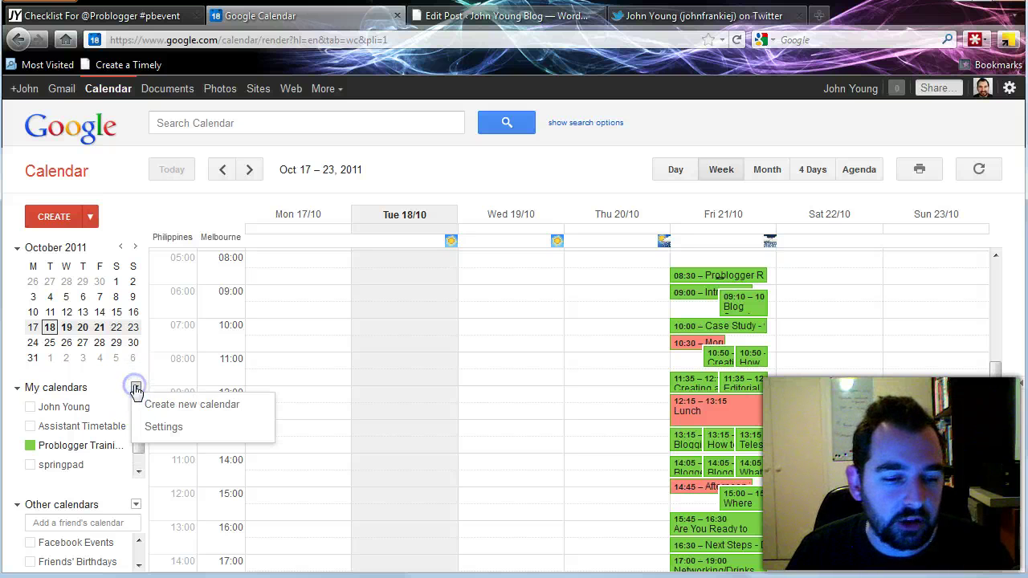
{"action": "left_click", "coordinate": [169, 403]}
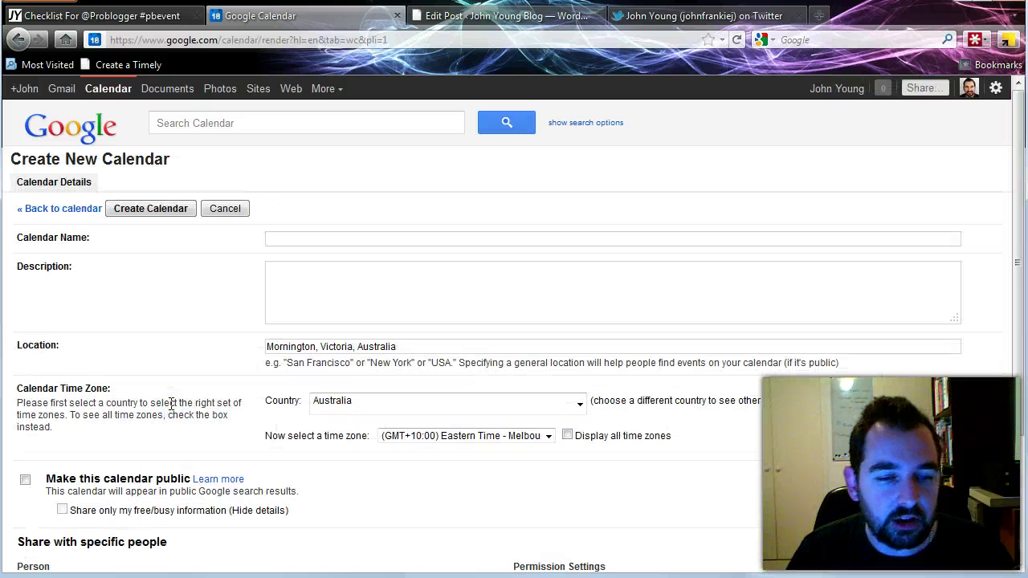
{"action": "left_click", "coordinate": [329, 299]}
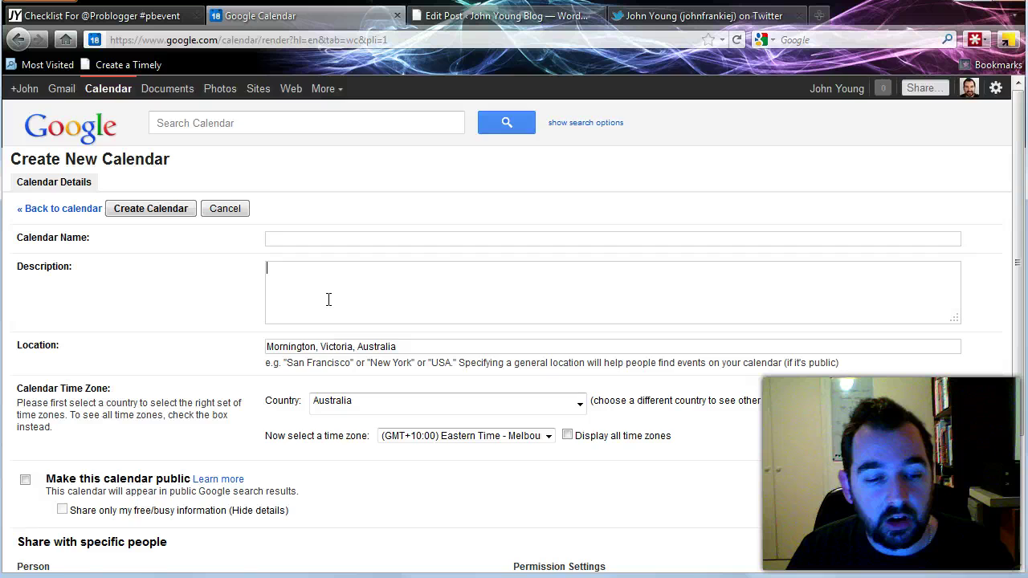
{"action": "scroll", "coordinate": [328, 300], "scroll_direction": "down", "scroll_amount": 2}
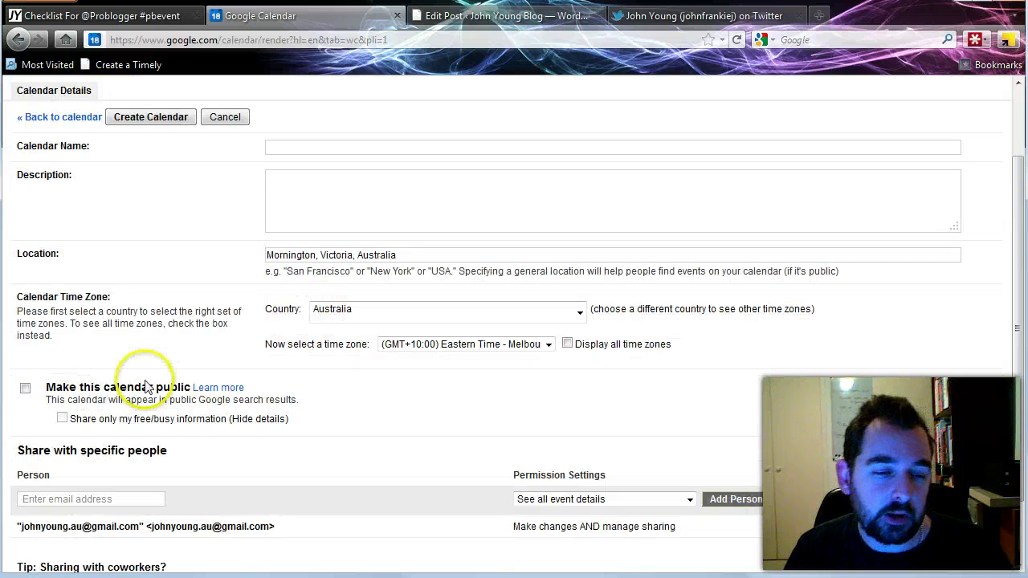
{"action": "left_click", "coordinate": [25, 390]}
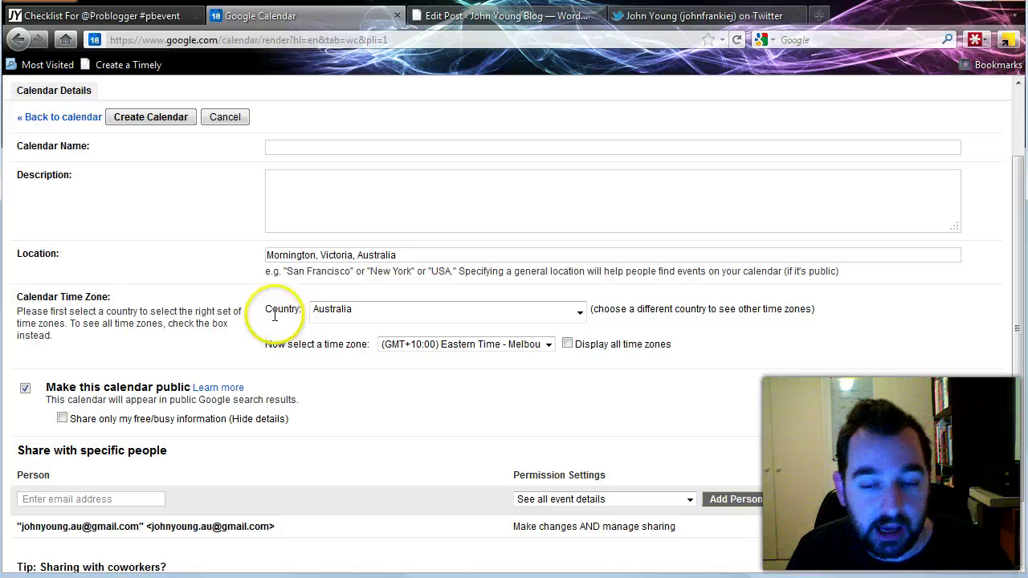
{"action": "scroll", "coordinate": [269, 313], "scroll_direction": "down", "scroll_amount": 2}
{"action": "scroll", "coordinate": [233, 265], "scroll_direction": "up", "scroll_amount": 3}
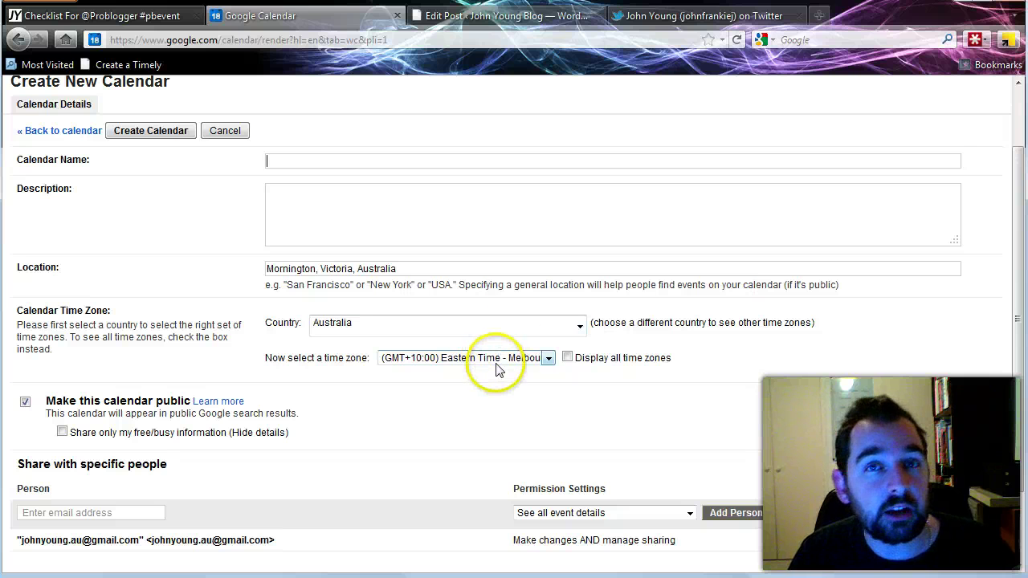
{"action": "scroll", "coordinate": [498, 366], "scroll_direction": "down", "scroll_amount": 2}
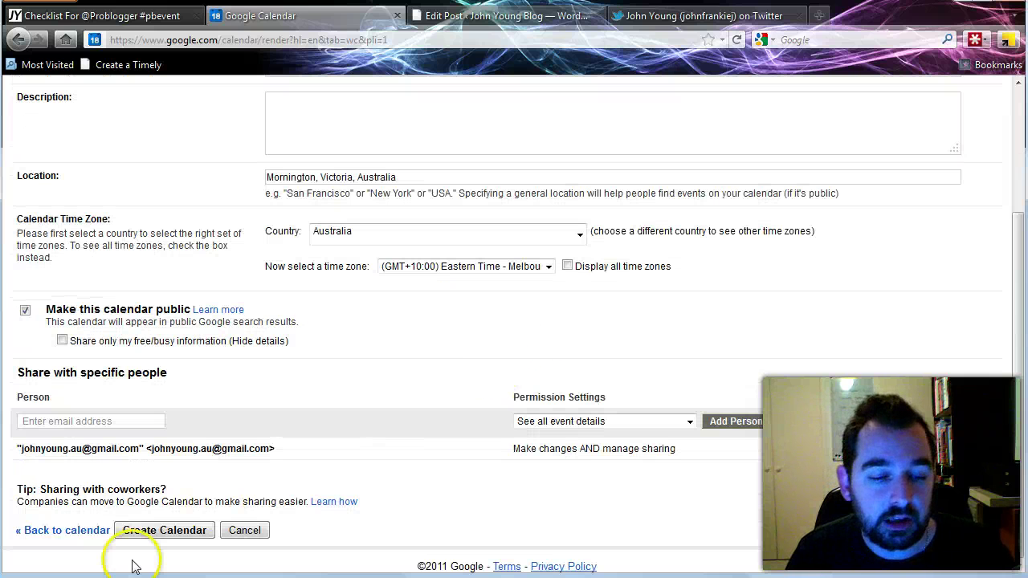
{"action": "left_click", "coordinate": [242, 531]}
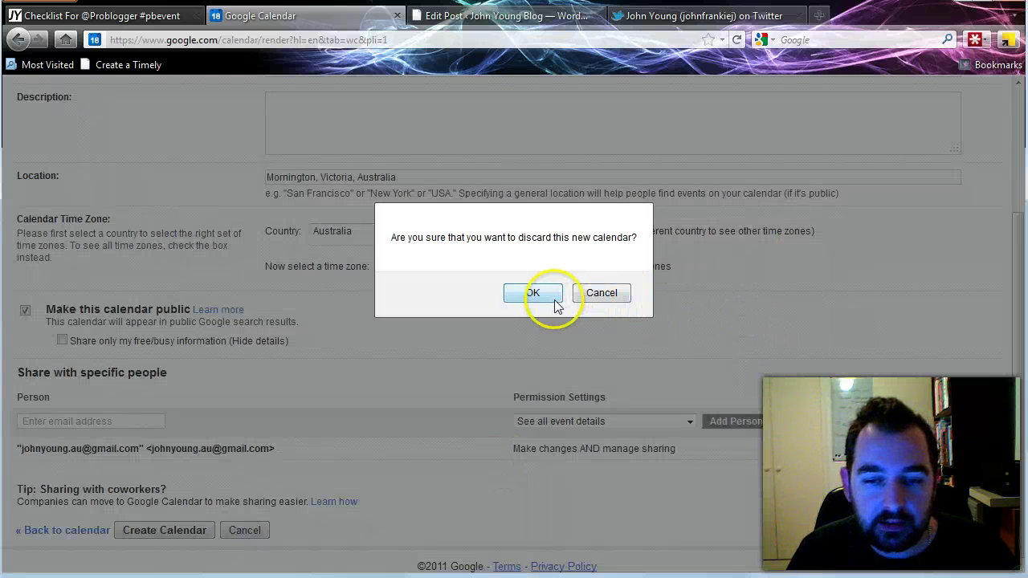
{"action": "left_click", "coordinate": [551, 294]}
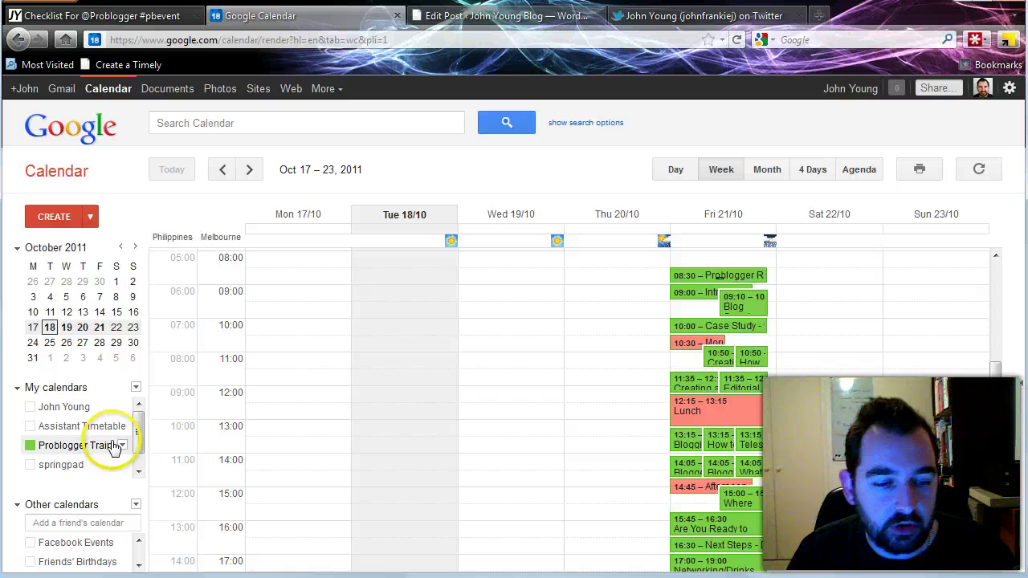
Open the sharing settings of the Problogger Training Day 2011 calendar and check that it is made public.
{"action": "mouse_move", "coordinate": [122, 447]}
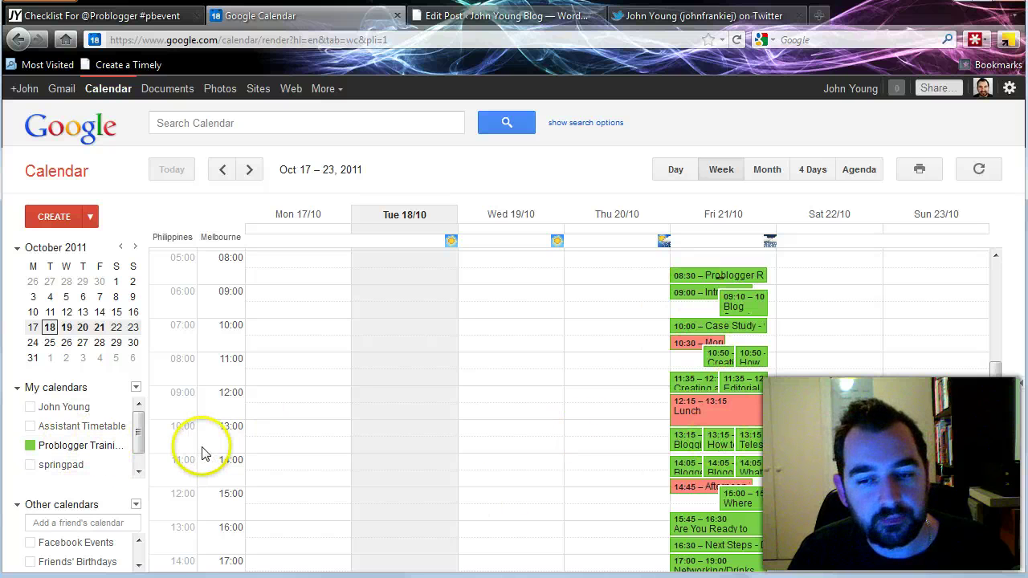
{"action": "left_click", "coordinate": [124, 445]}
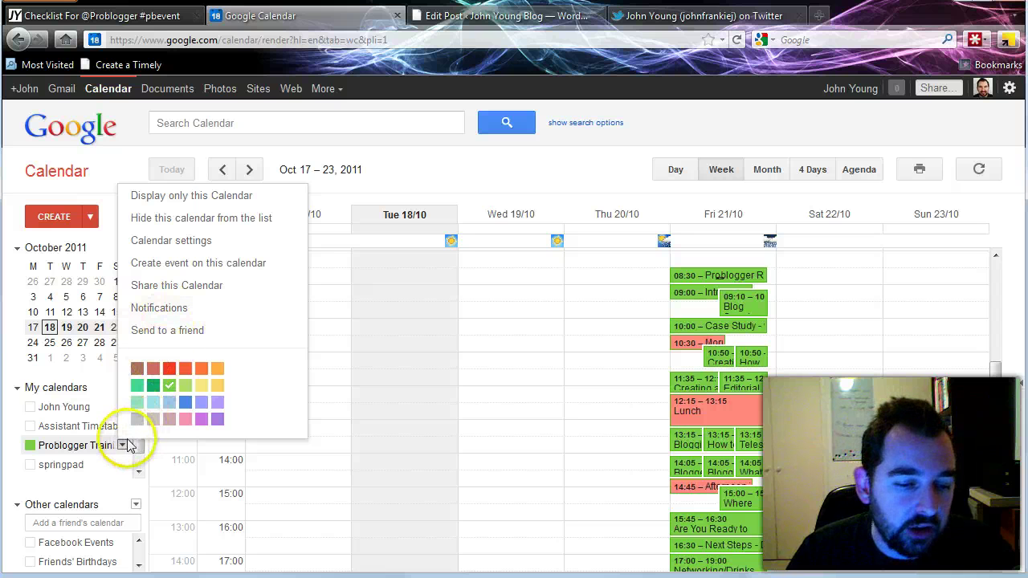
{"action": "left_click", "coordinate": [122, 447]}
{"action": "left_click", "coordinate": [122, 448]}
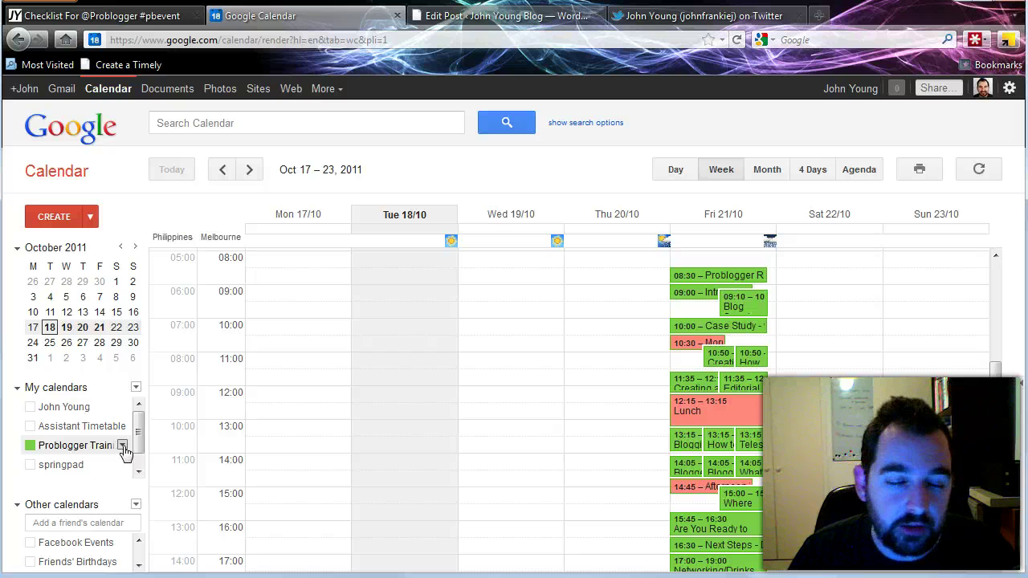
{"action": "left_click", "coordinate": [122, 446]}
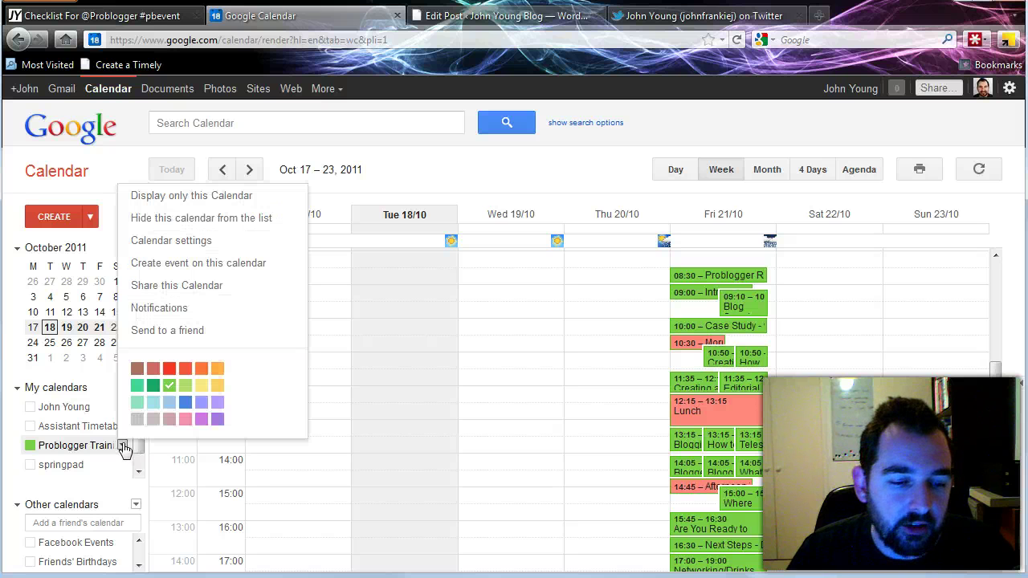
{"action": "left_click", "coordinate": [161, 287]}
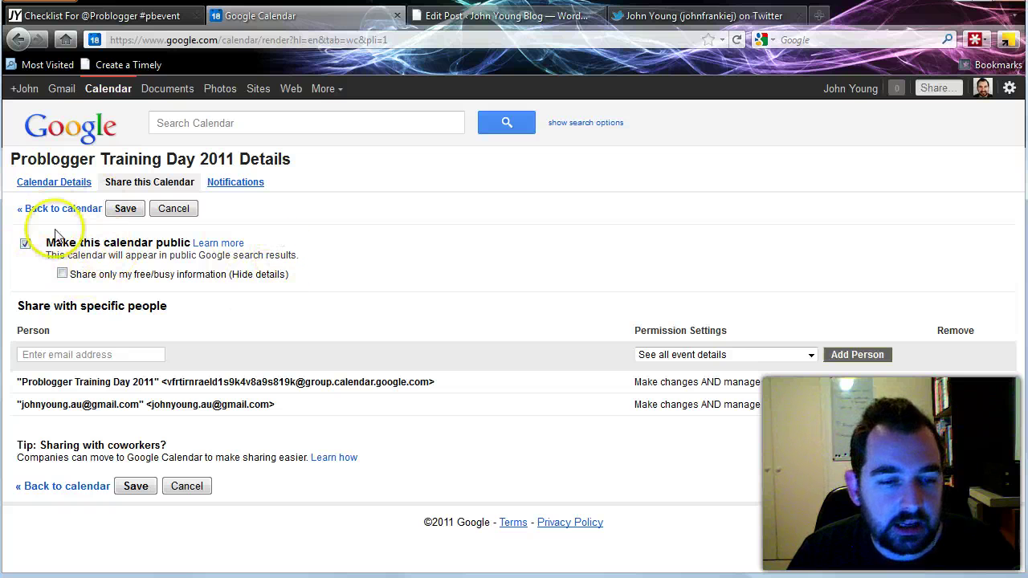
{"action": "left_click", "coordinate": [25, 244]}
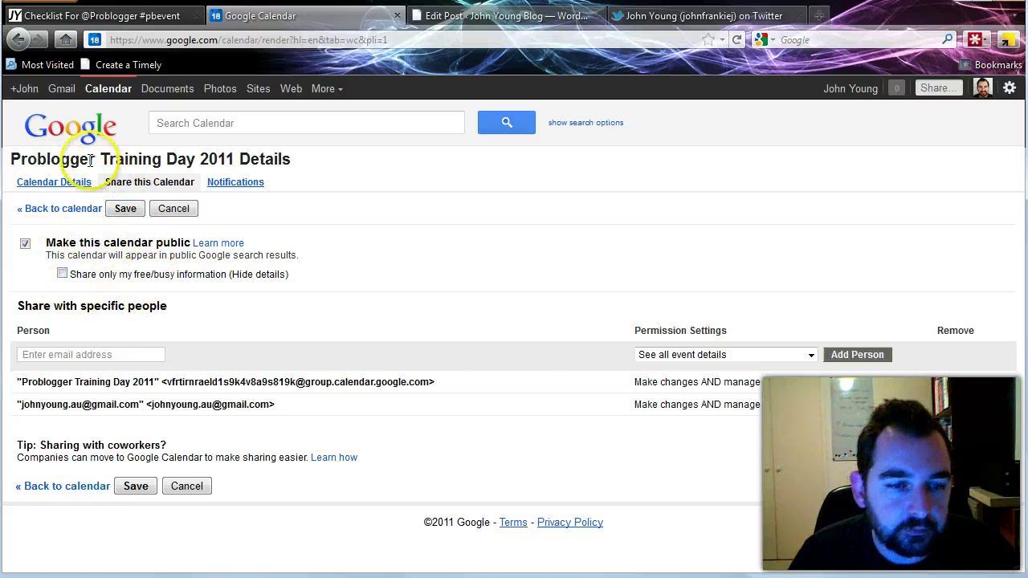
Look through the calendar's details down to its embed code and return to the sharing settings.
{"action": "left_click", "coordinate": [41, 179]}
{"action": "scroll", "coordinate": [175, 333], "scroll_direction": "down", "scroll_amount": 5}
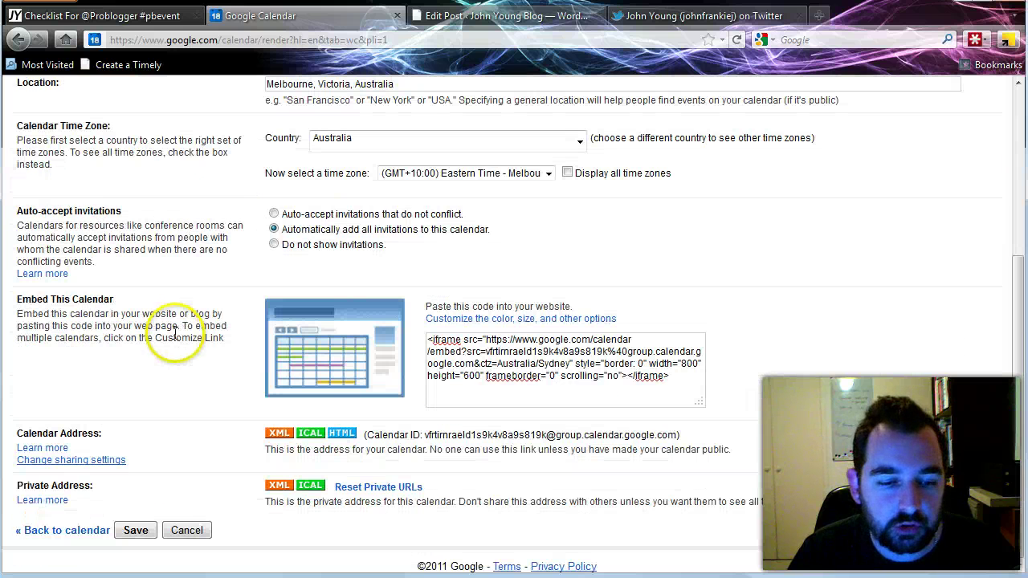
{"action": "scroll", "coordinate": [176, 333], "scroll_direction": "up", "scroll_amount": 5}
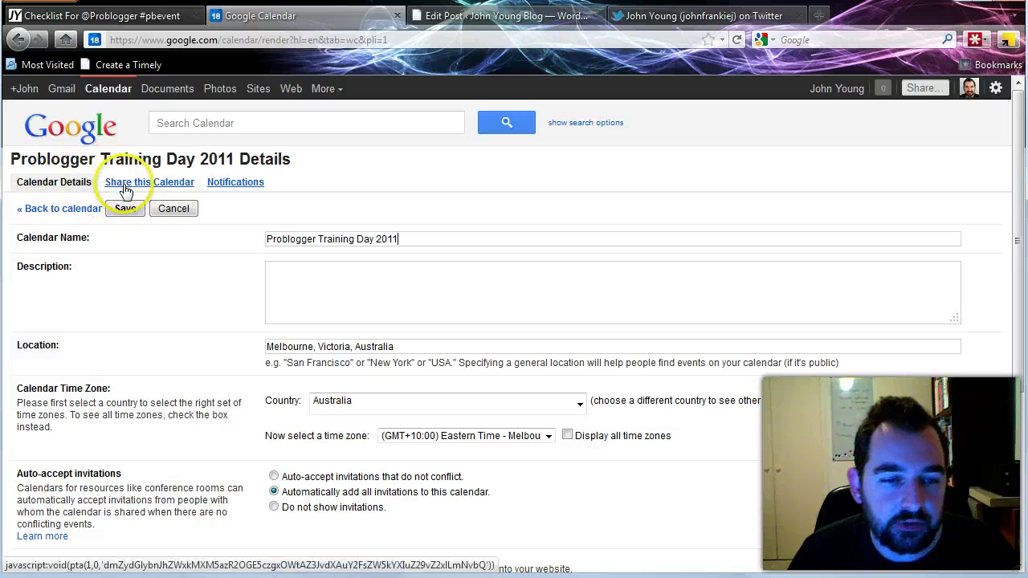
{"action": "left_click", "coordinate": [125, 185]}
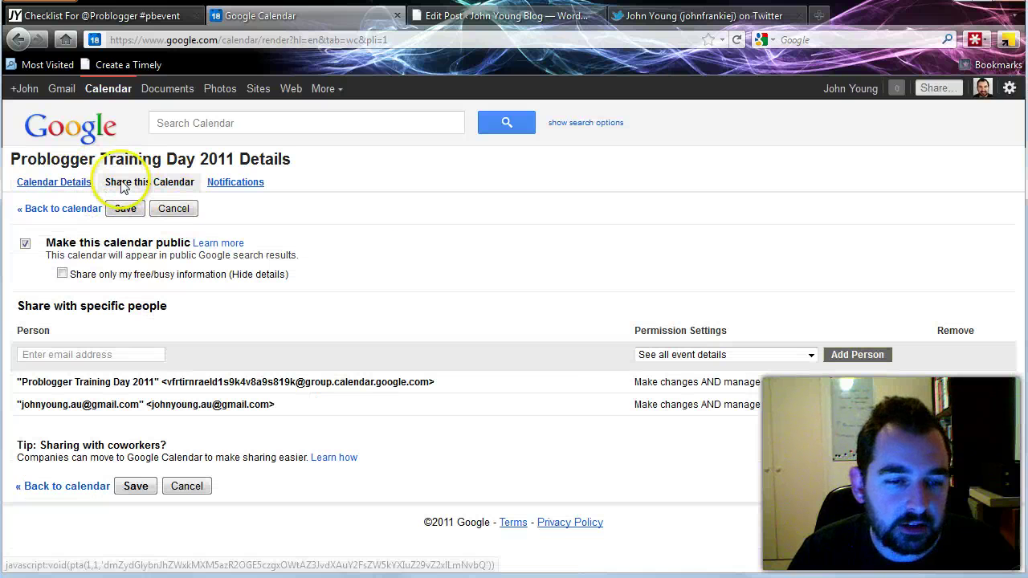
Find the embed code in the Problogger Training Day 2011 calendar details and open its color, size and other customization options.
{"action": "left_click", "coordinate": [58, 184]}
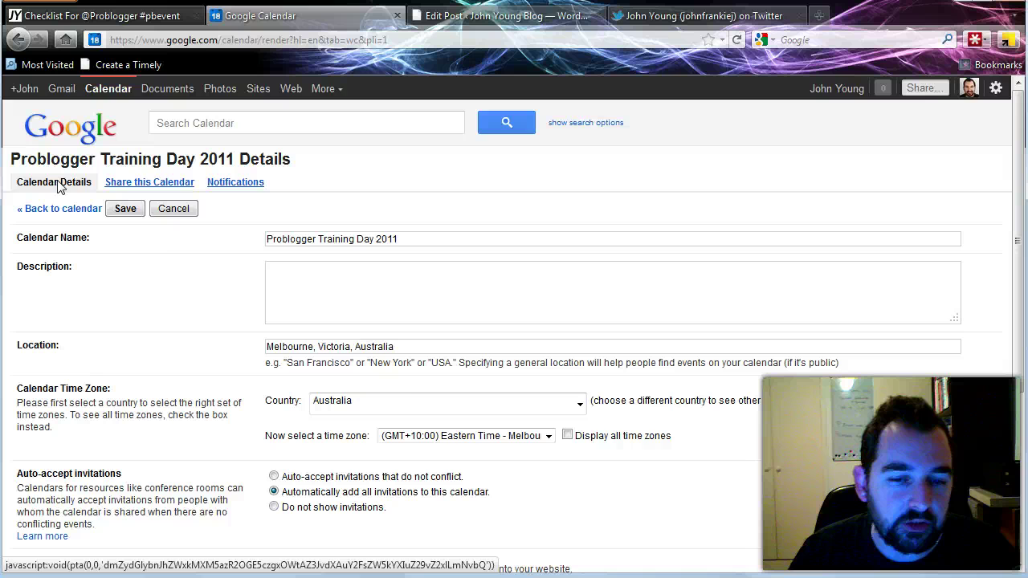
{"action": "scroll", "coordinate": [172, 249], "scroll_direction": "down", "scroll_amount": 5}
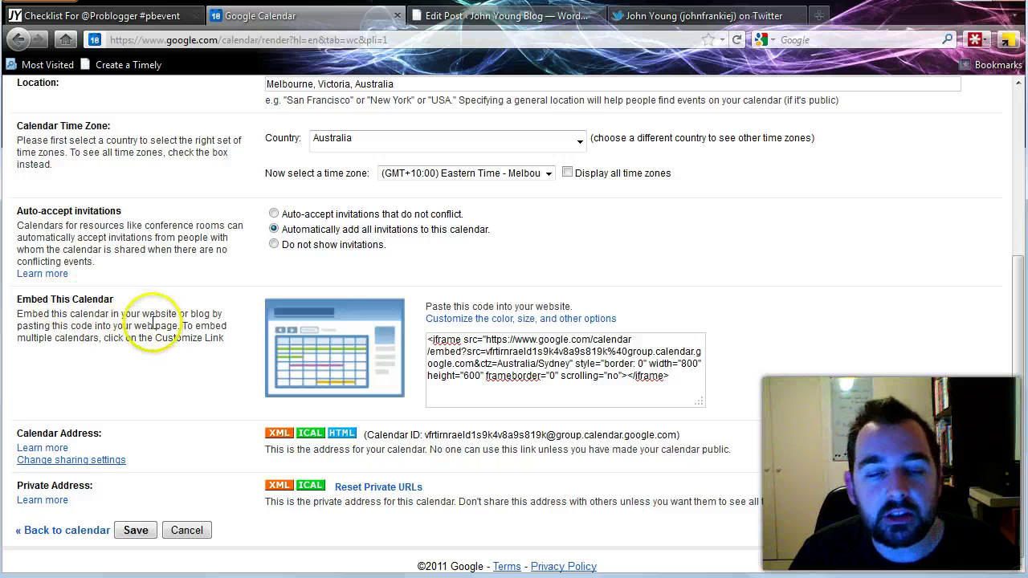
{"action": "left_click", "coordinate": [619, 387]}
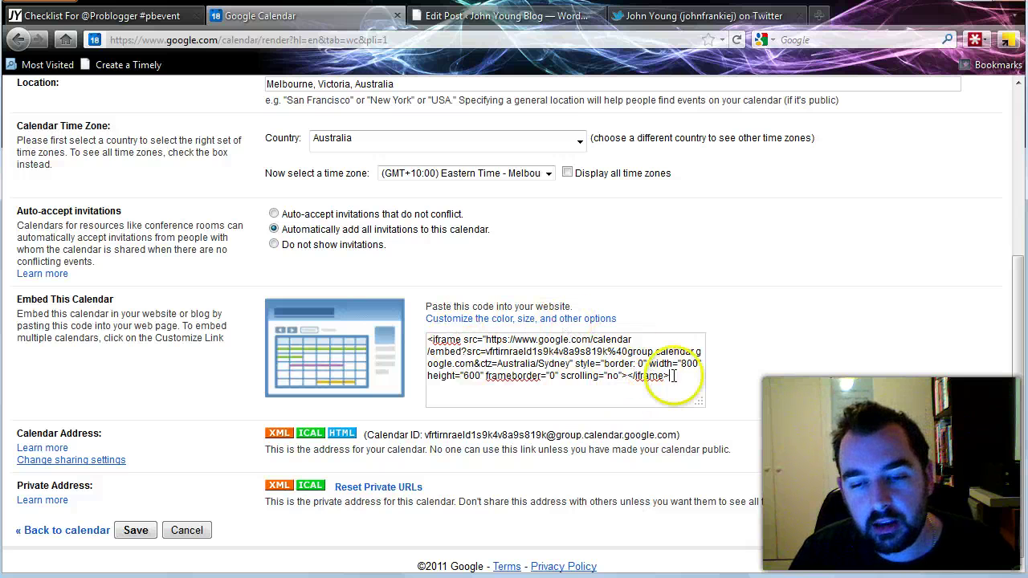
{"action": "left_click_drag", "start_coordinate": [673, 375], "coordinate": [421, 334]}
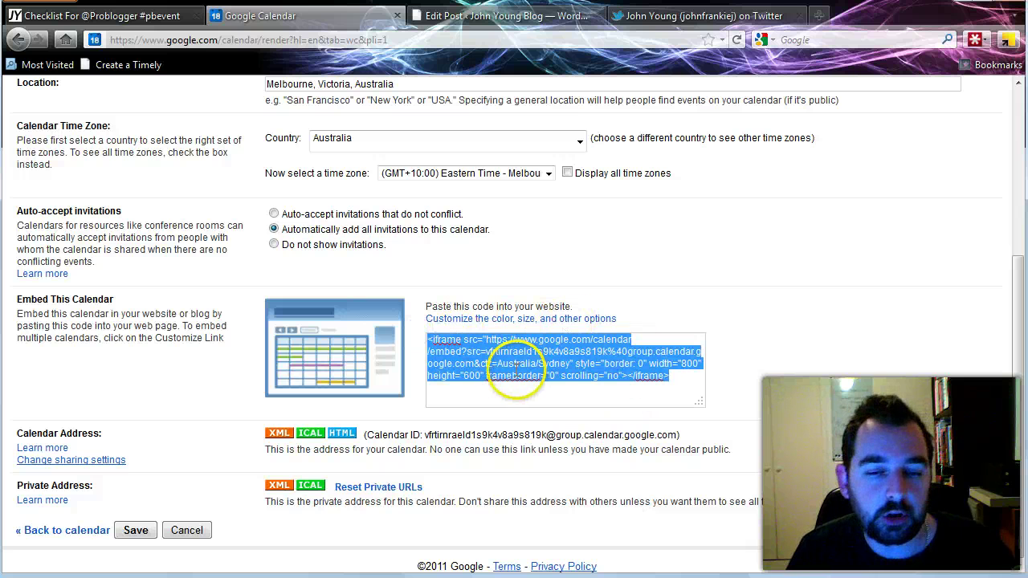
{"action": "left_click", "coordinate": [465, 319]}
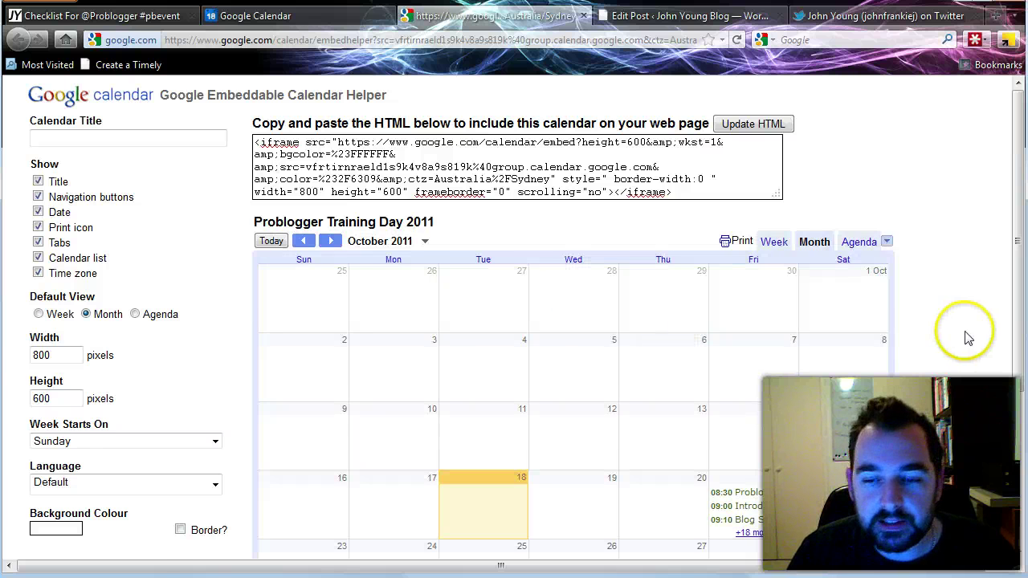
Set the embedded calendar's width to 600 pixels.
{"action": "scroll", "coordinate": [964, 333], "scroll_direction": "down", "scroll_amount": 2}
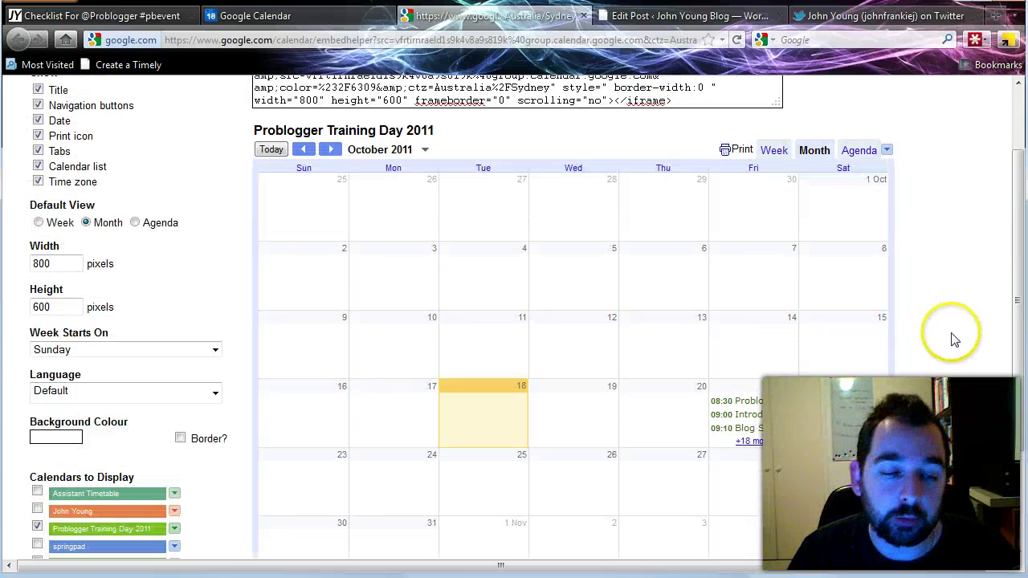
{"action": "left_click", "coordinate": [72, 265]}
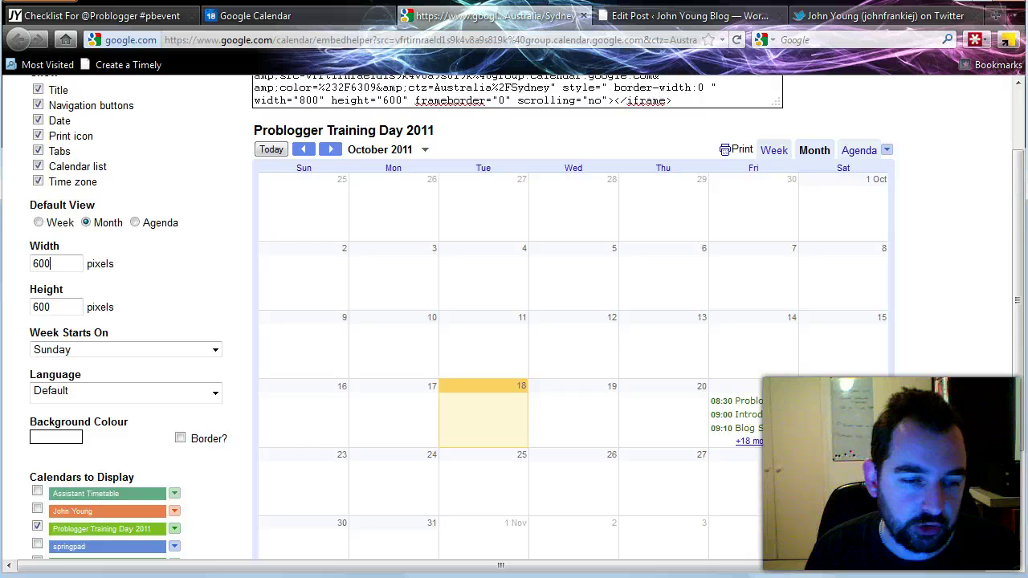
{"action": "type", "text": "600"}
{"action": "key", "text": "Tab"}
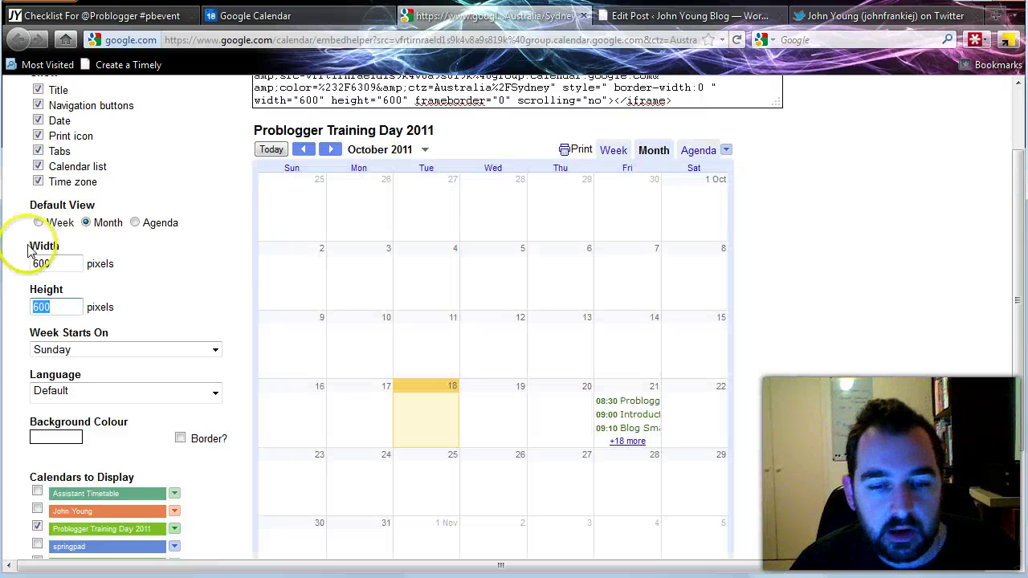
{"action": "scroll", "coordinate": [848, 249], "scroll_direction": "down", "scroll_amount": 2}
{"action": "scroll", "coordinate": [836, 268], "scroll_direction": "up", "scroll_amount": 2}
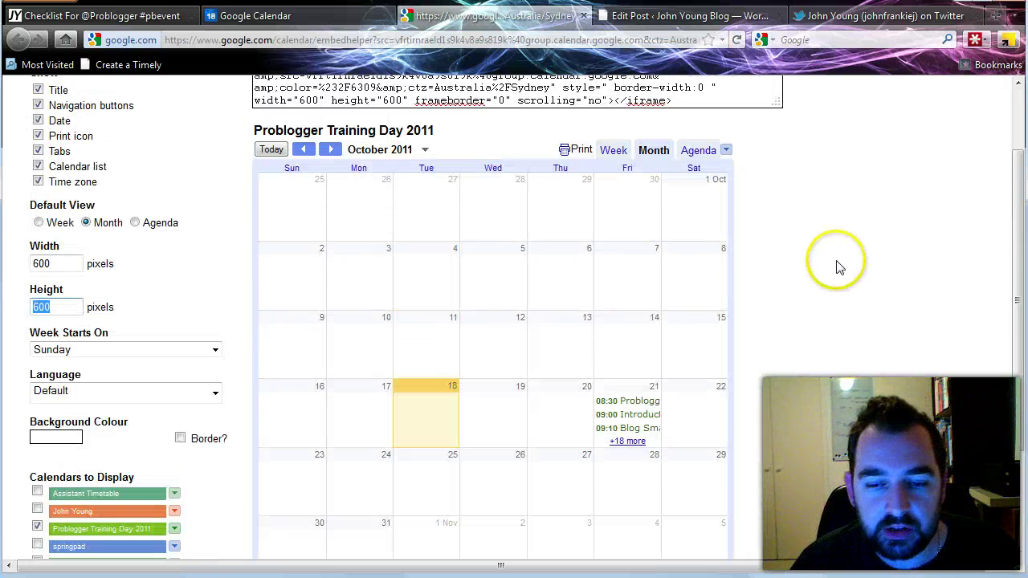
Set the embedded calendar's default view to Agenda and look over the event list in the preview.
{"action": "scroll", "coordinate": [836, 267], "scroll_direction": "down", "scroll_amount": 2}
{"action": "scroll", "coordinate": [860, 268], "scroll_direction": "up", "scroll_amount": 4}
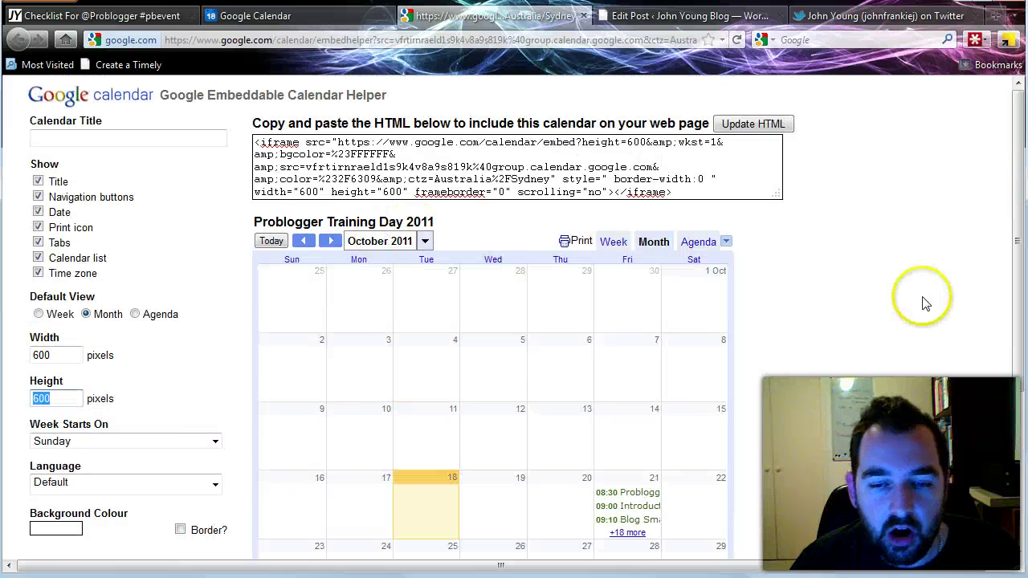
{"action": "scroll", "coordinate": [925, 302], "scroll_direction": "down", "scroll_amount": 2}
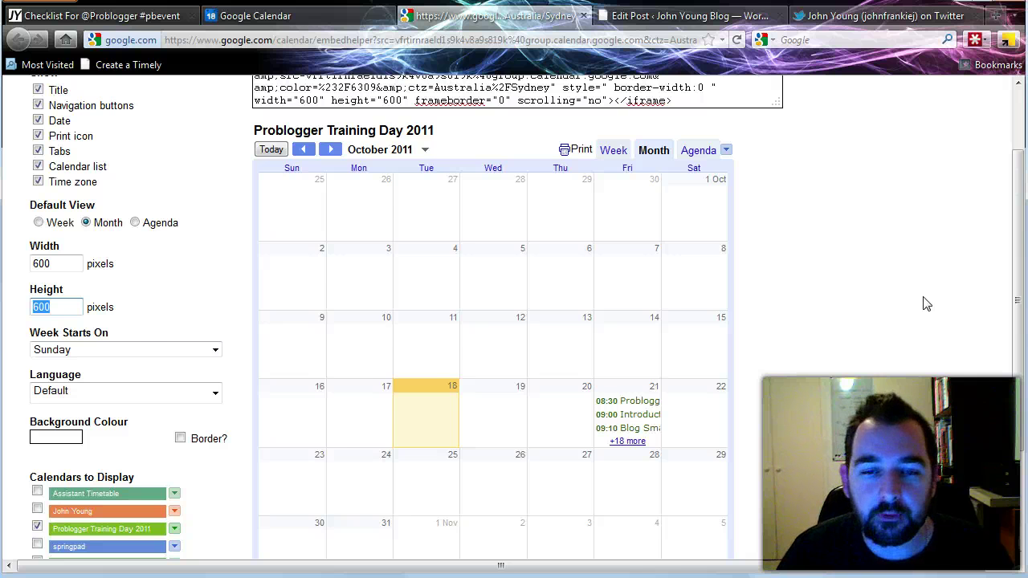
{"action": "scroll", "coordinate": [923, 302], "scroll_direction": "up", "scroll_amount": 2}
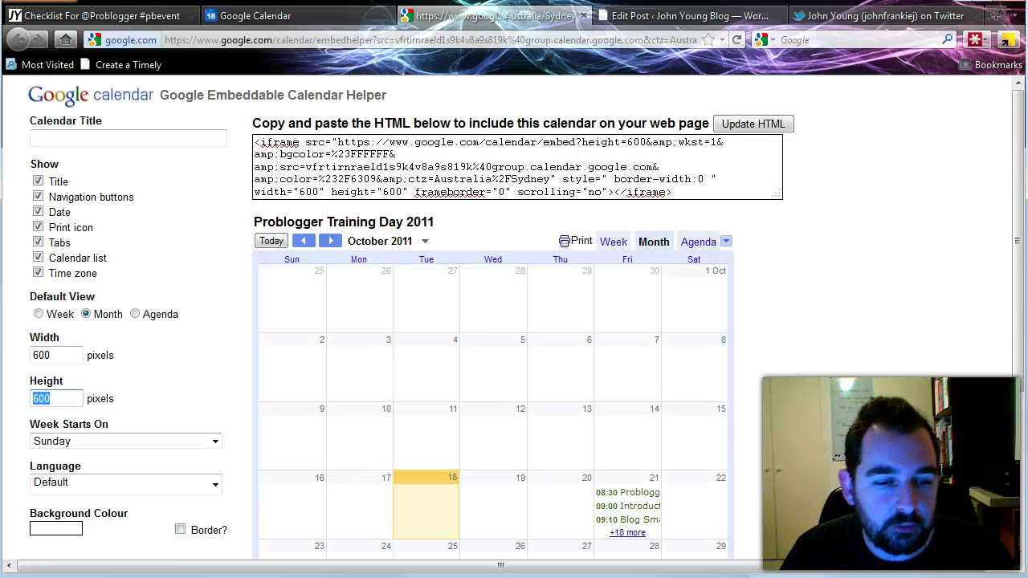
{"action": "left_click", "coordinate": [135, 314]}
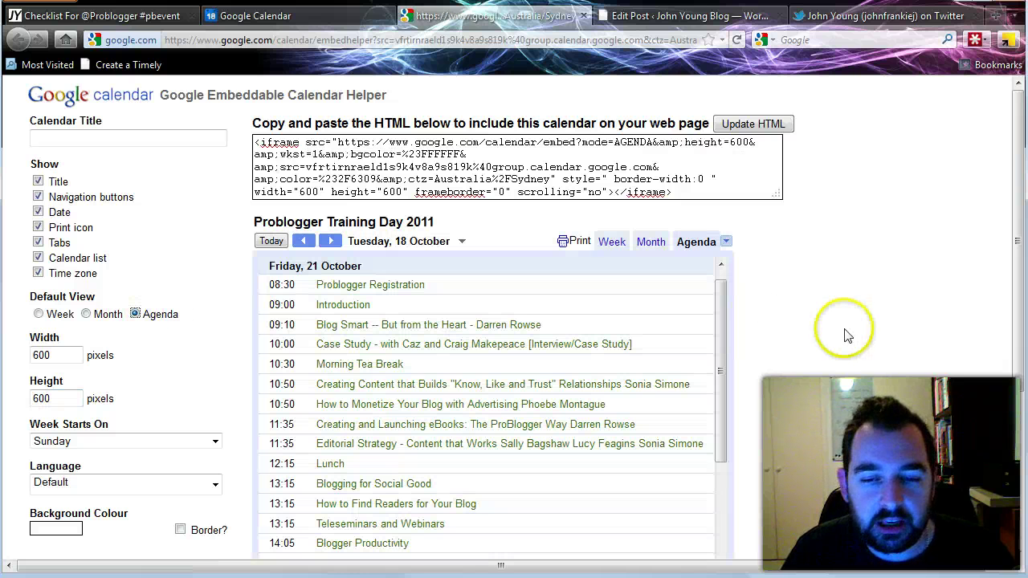
{"action": "scroll", "coordinate": [849, 332], "scroll_direction": "down", "scroll_amount": 2}
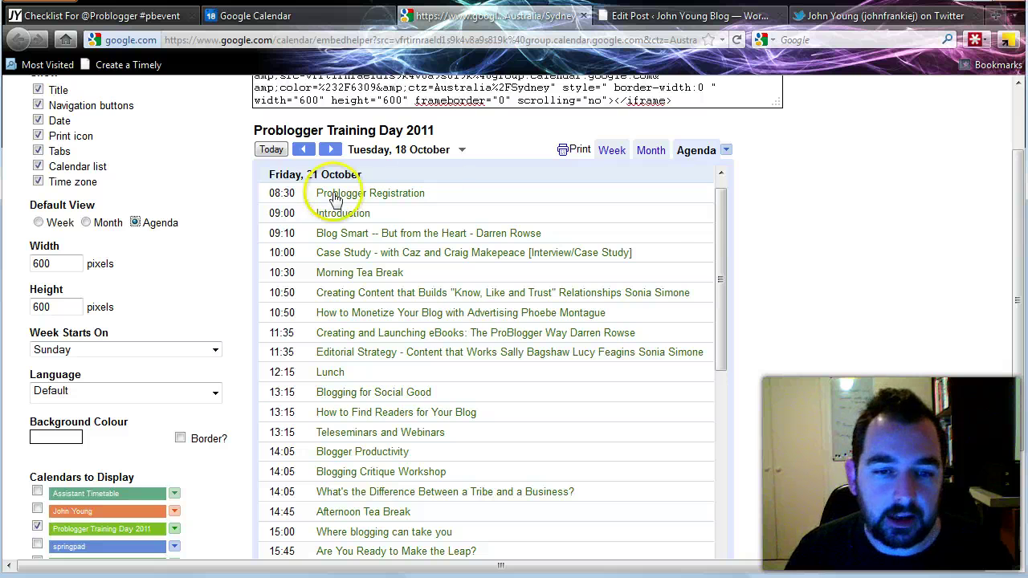
{"action": "scroll", "coordinate": [678, 217], "scroll_direction": "down", "scroll_amount": 1}
{"action": "scroll", "coordinate": [846, 243], "scroll_direction": "up", "scroll_amount": 2}
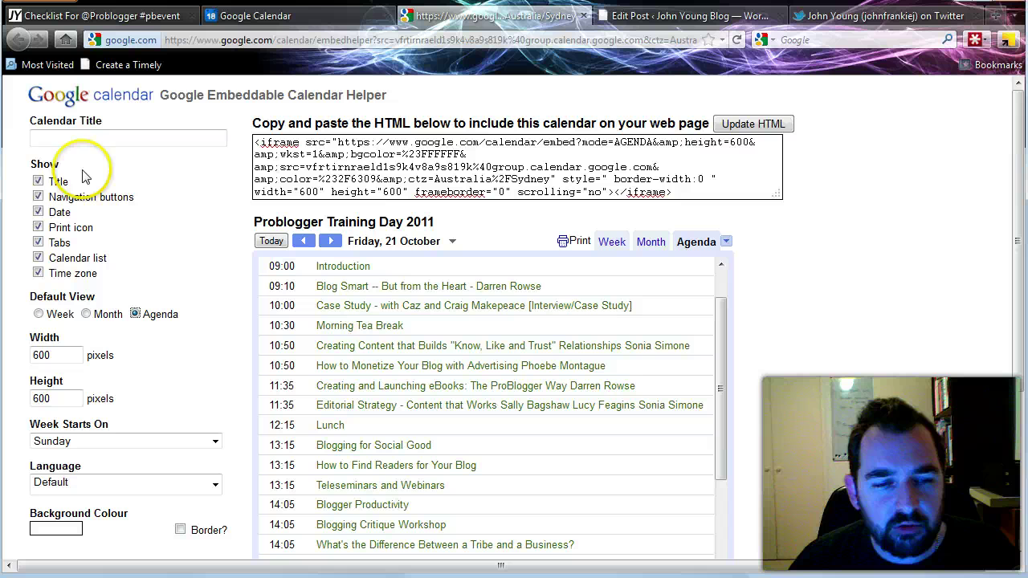
Hide the title, navigation buttons, date, tabs and calendar list on the embedded calendar, keeping the print icon and time zone.
{"action": "left_click", "coordinate": [39, 182]}
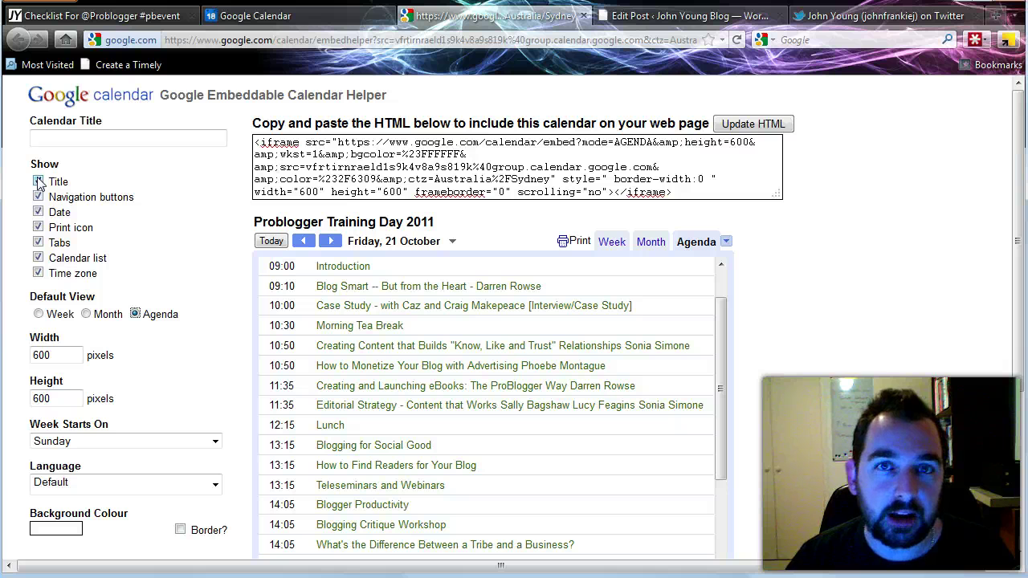
{"action": "left_click", "coordinate": [38, 182]}
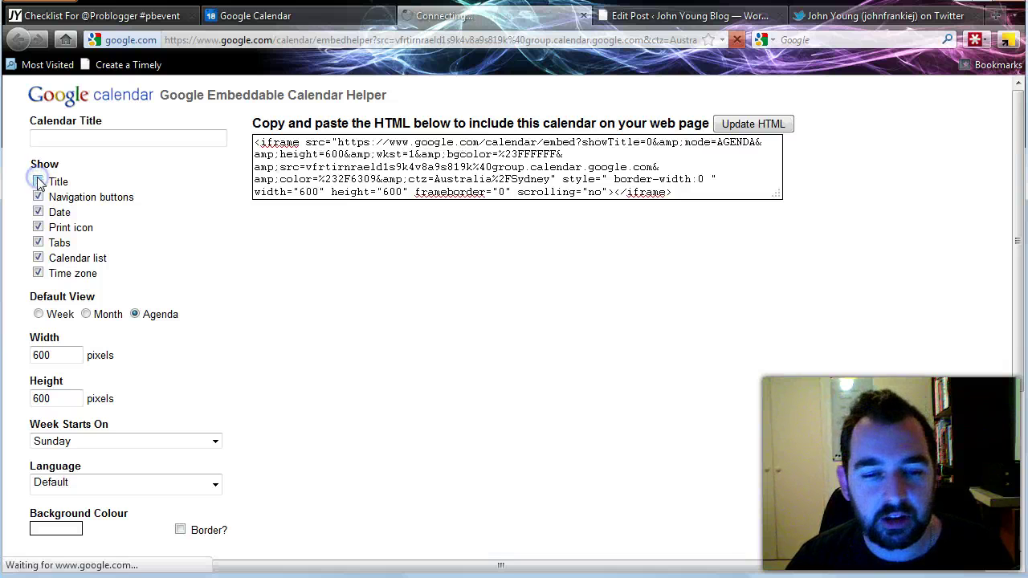
{"action": "left_click", "coordinate": [39, 197]}
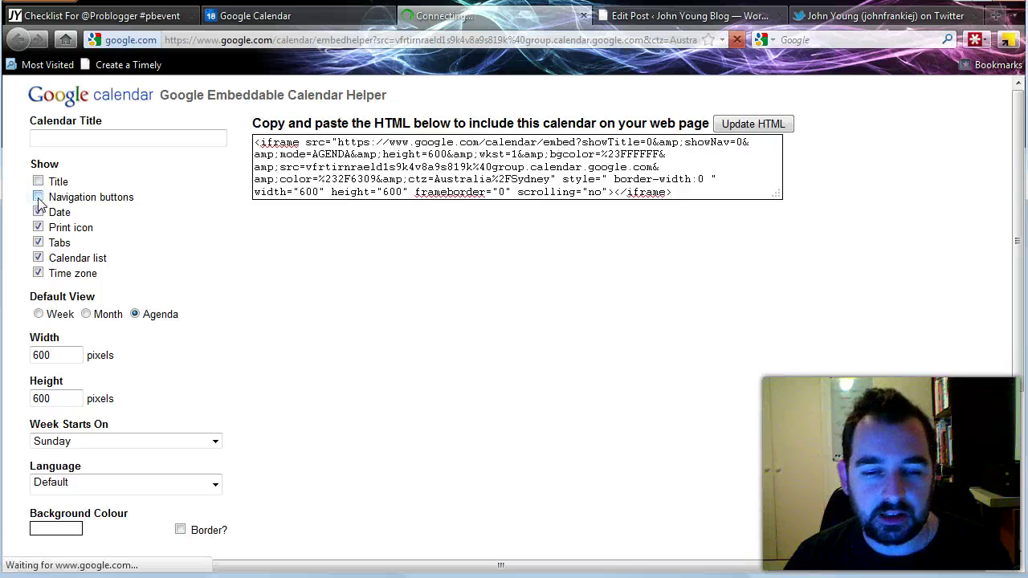
{"action": "left_click", "coordinate": [38, 212]}
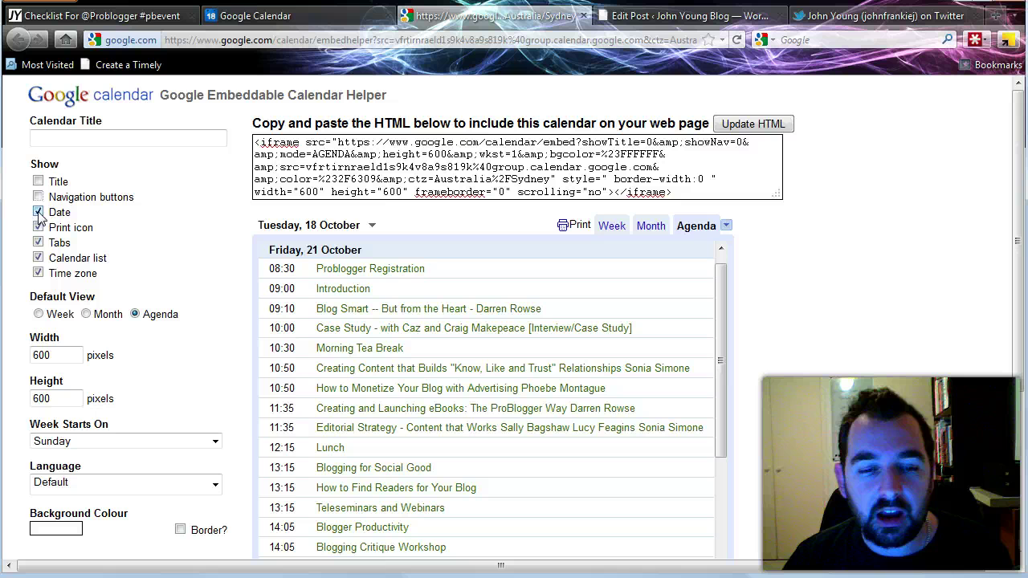
{"action": "left_click", "coordinate": [38, 212]}
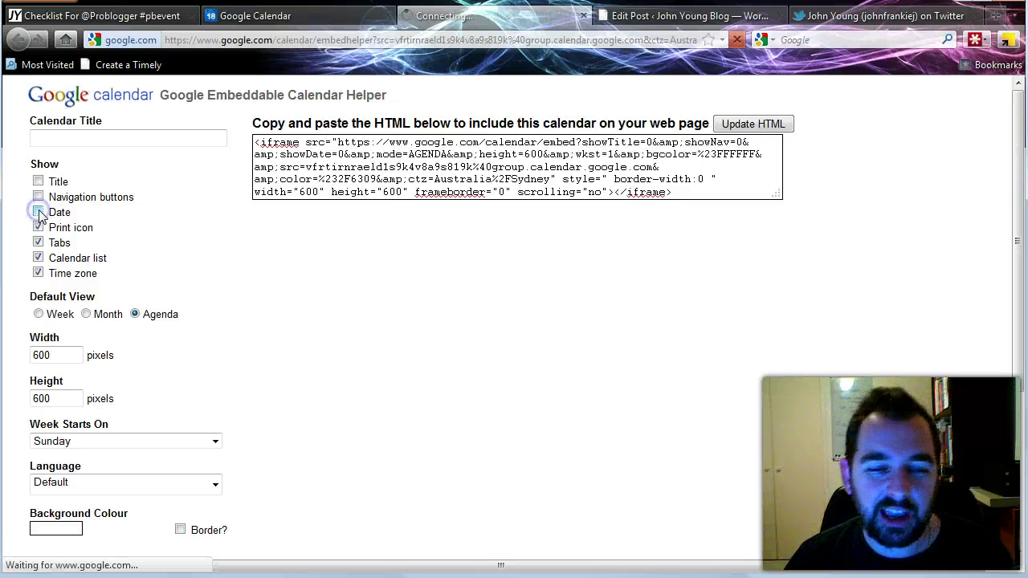
{"action": "left_click", "coordinate": [39, 227]}
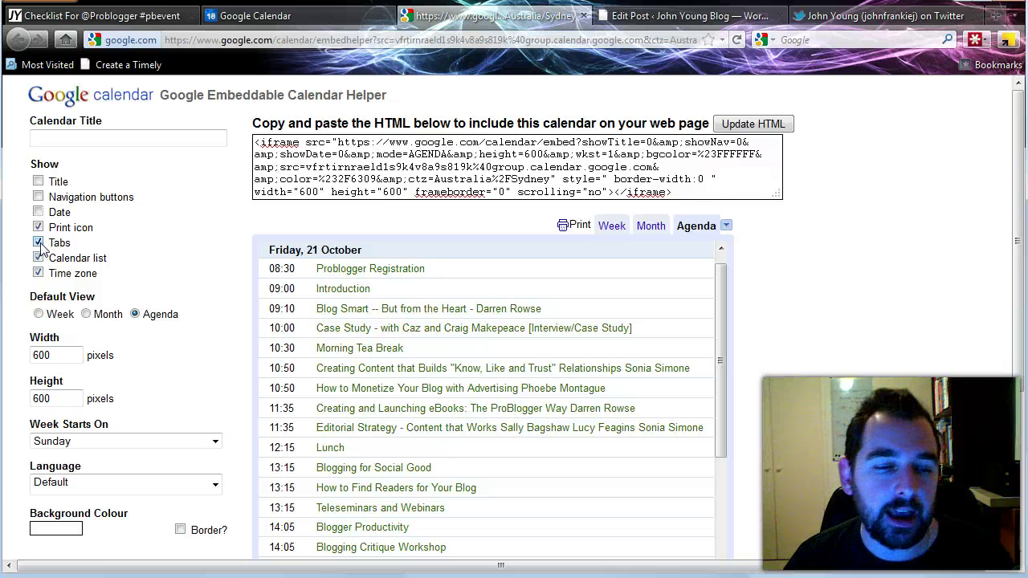
{"action": "left_click", "coordinate": [39, 243]}
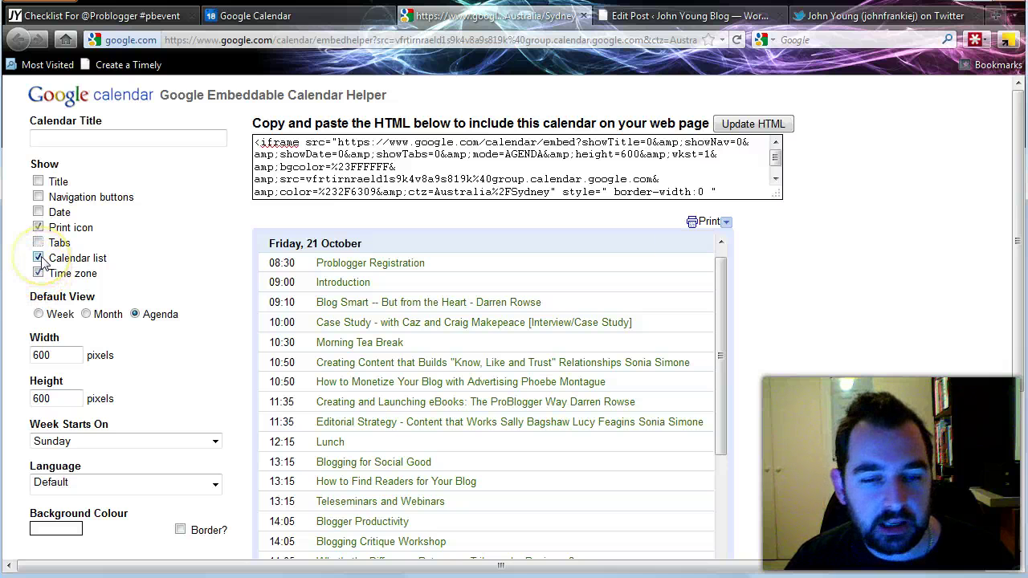
{"action": "left_click", "coordinate": [38, 258]}
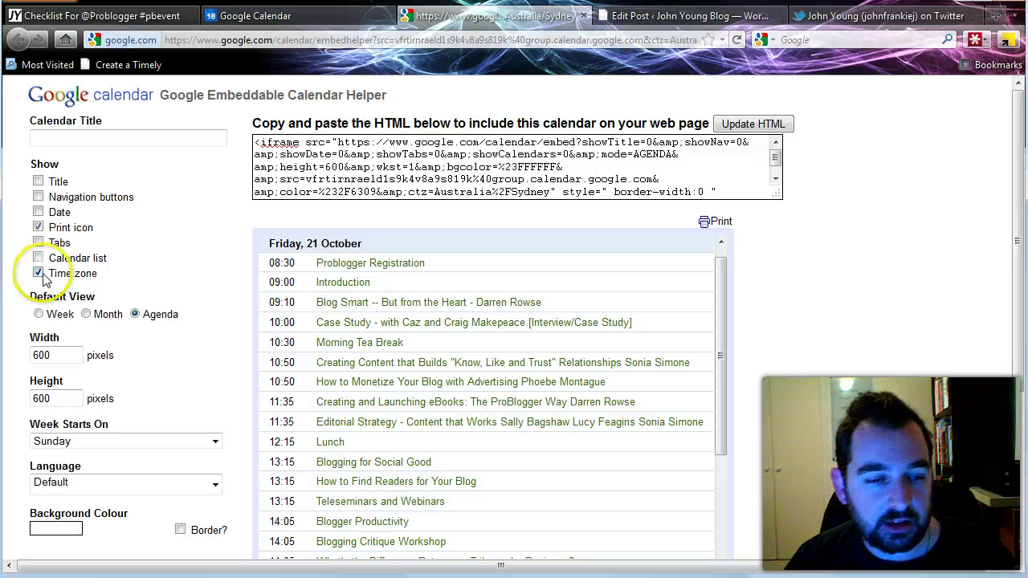
Examine the remaining display options and the agenda preview down to its last event and time zone line.
{"action": "scroll", "coordinate": [800, 358], "scroll_direction": "down", "scroll_amount": 4}
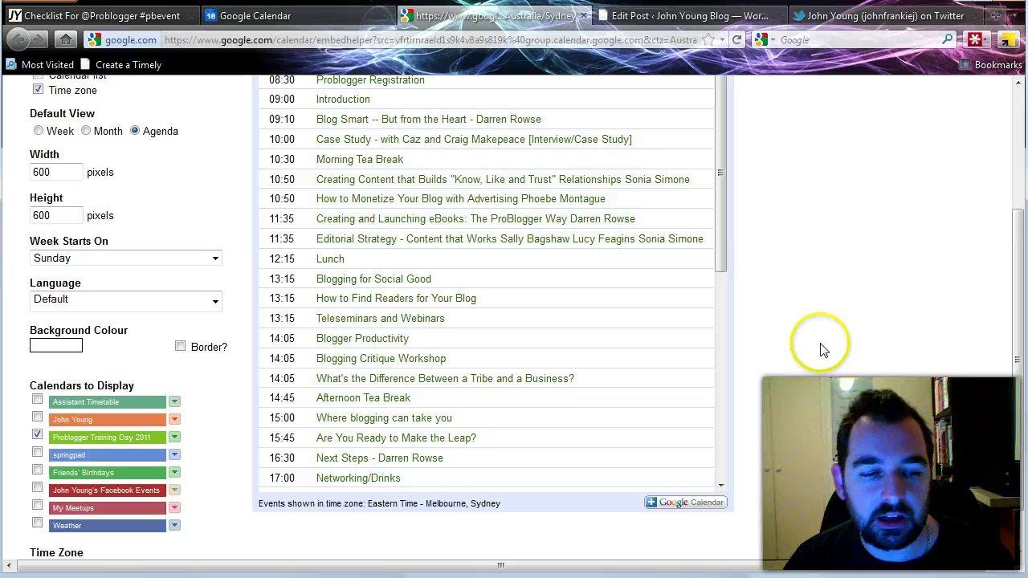
{"action": "scroll", "coordinate": [823, 350], "scroll_direction": "down", "scroll_amount": 2}
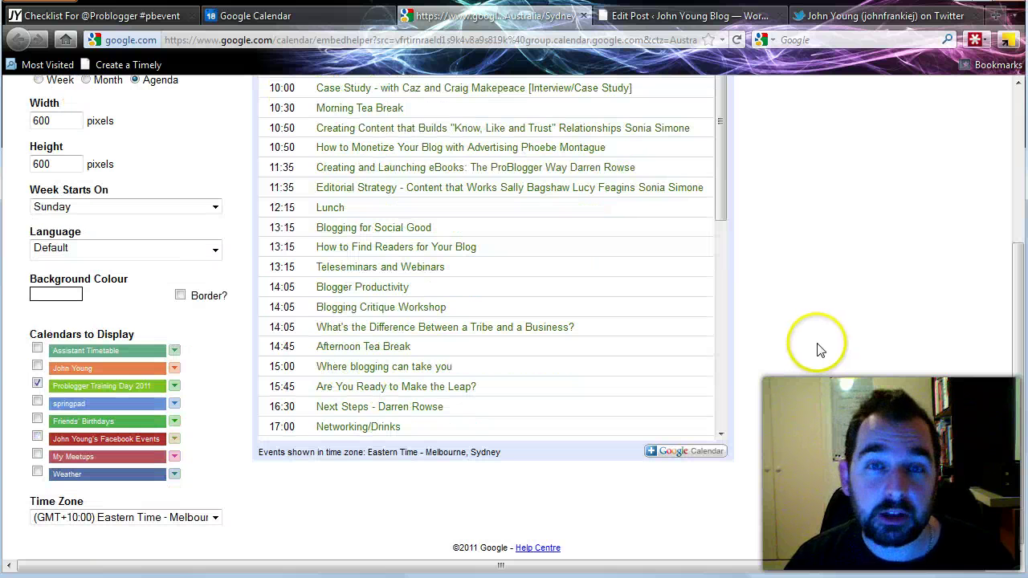
{"action": "scroll", "coordinate": [825, 345], "scroll_direction": "up", "scroll_amount": 2}
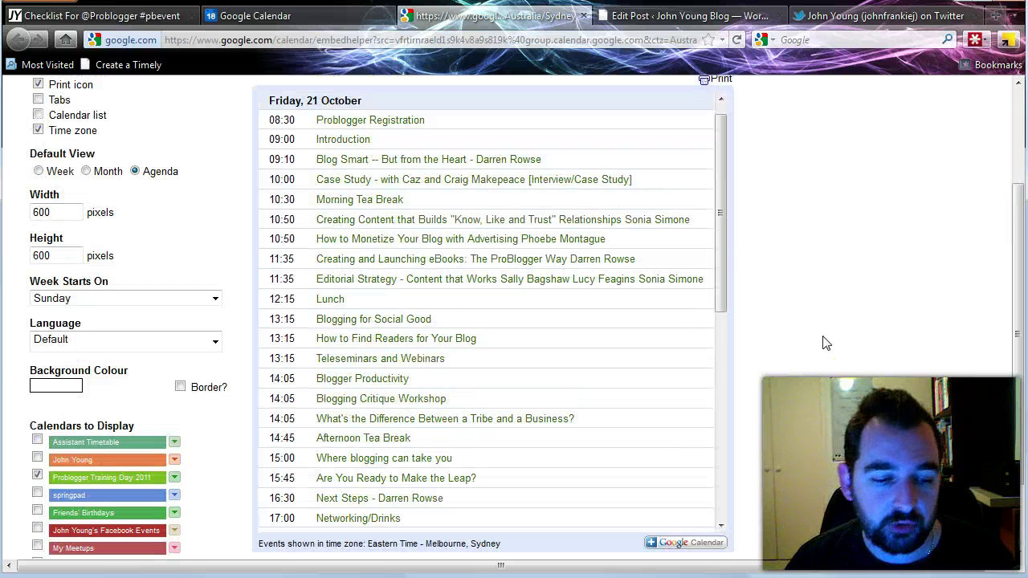
{"action": "scroll", "coordinate": [825, 344], "scroll_direction": "up", "scroll_amount": 3}
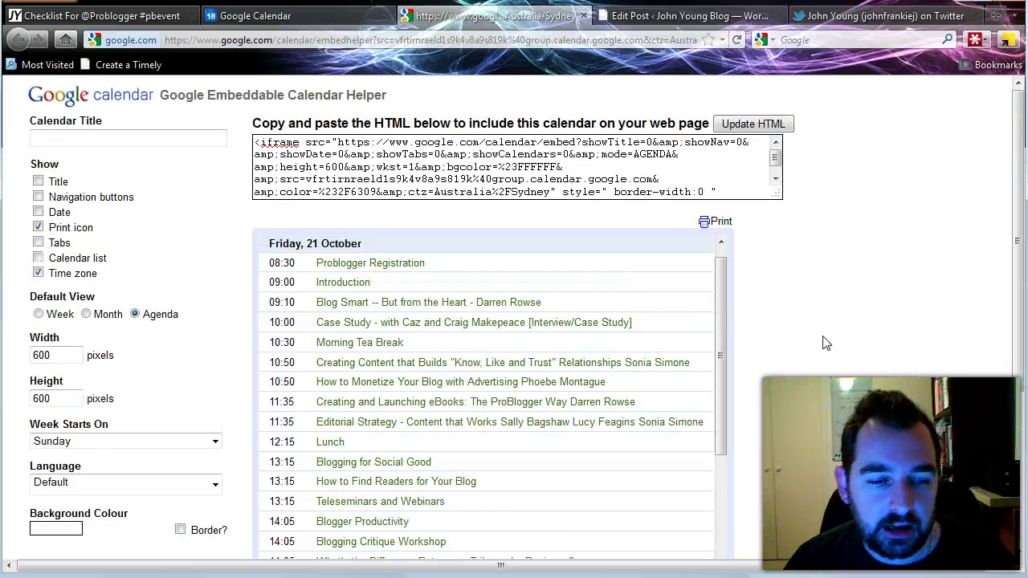
{"action": "scroll", "coordinate": [825, 343], "scroll_direction": "down", "scroll_amount": 2}
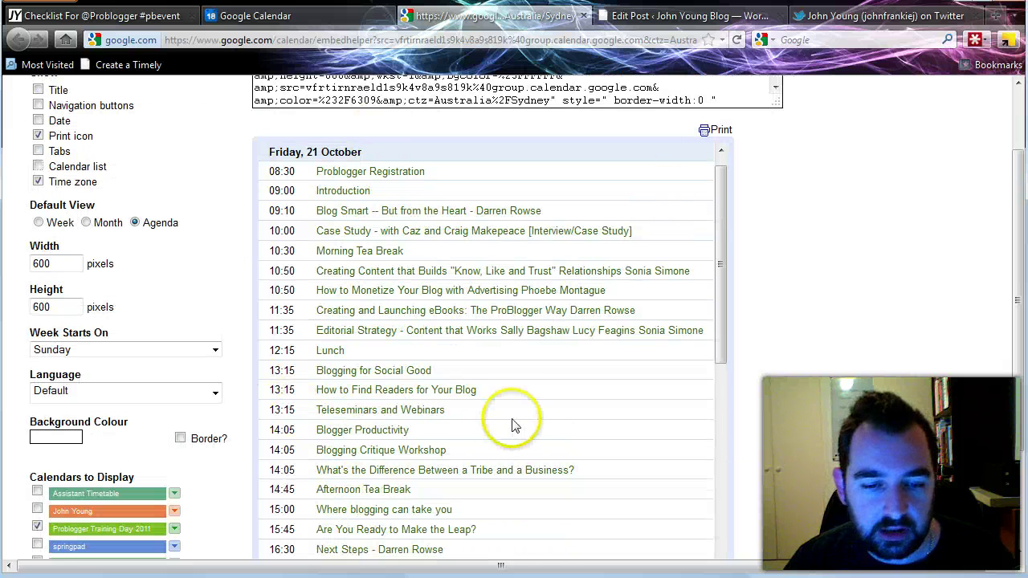
{"action": "scroll", "coordinate": [518, 411], "scroll_direction": "down", "scroll_amount": 2}
{"action": "scroll", "coordinate": [763, 382], "scroll_direction": "down", "scroll_amount": 2}
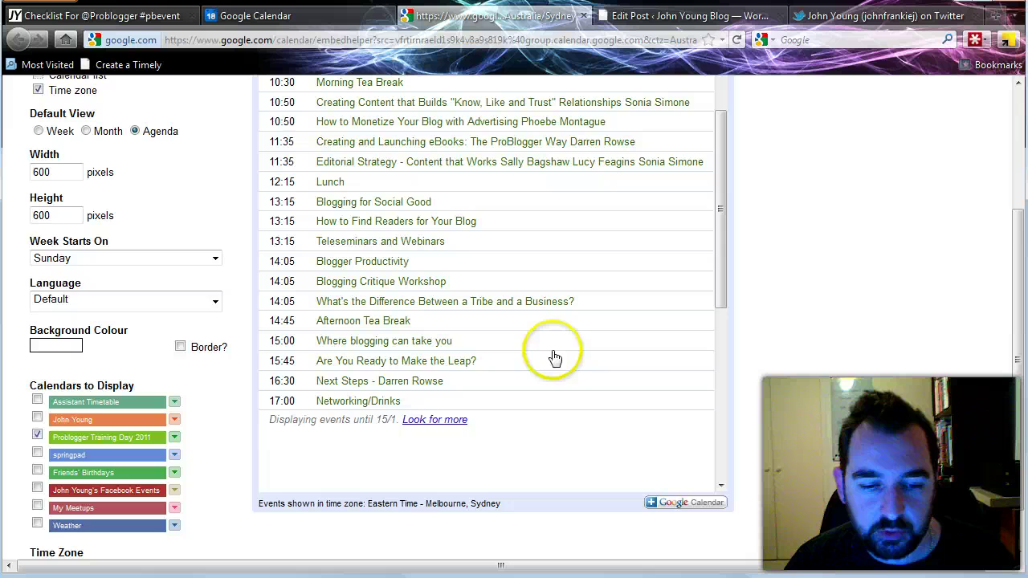
{"action": "scroll", "coordinate": [812, 377], "scroll_direction": "down", "scroll_amount": 1}
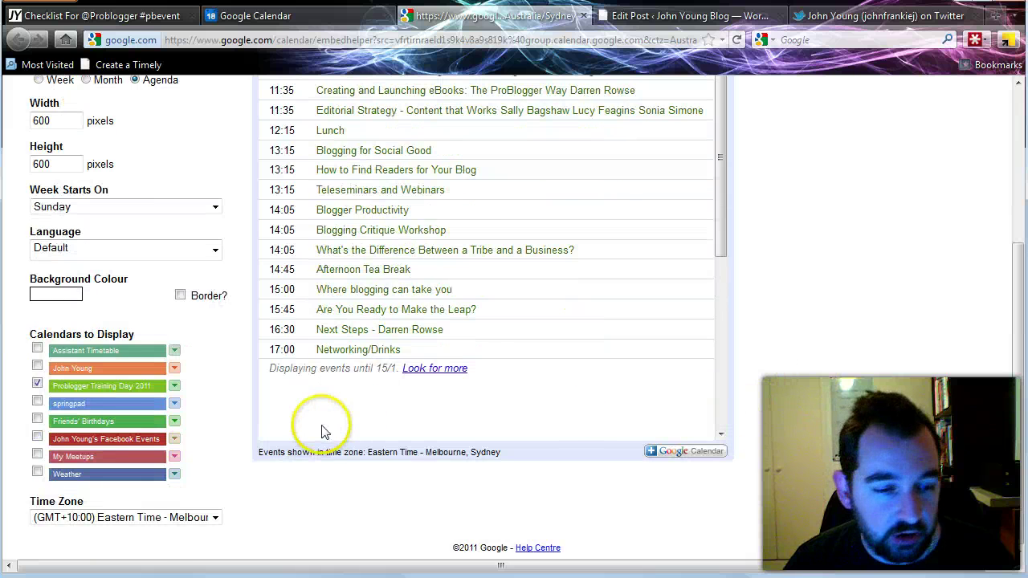
Try the border on the embedded calendar, turn it off again, and check the background colour choice without changing it.
{"action": "scroll", "coordinate": [207, 409], "scroll_direction": "up", "scroll_amount": 2}
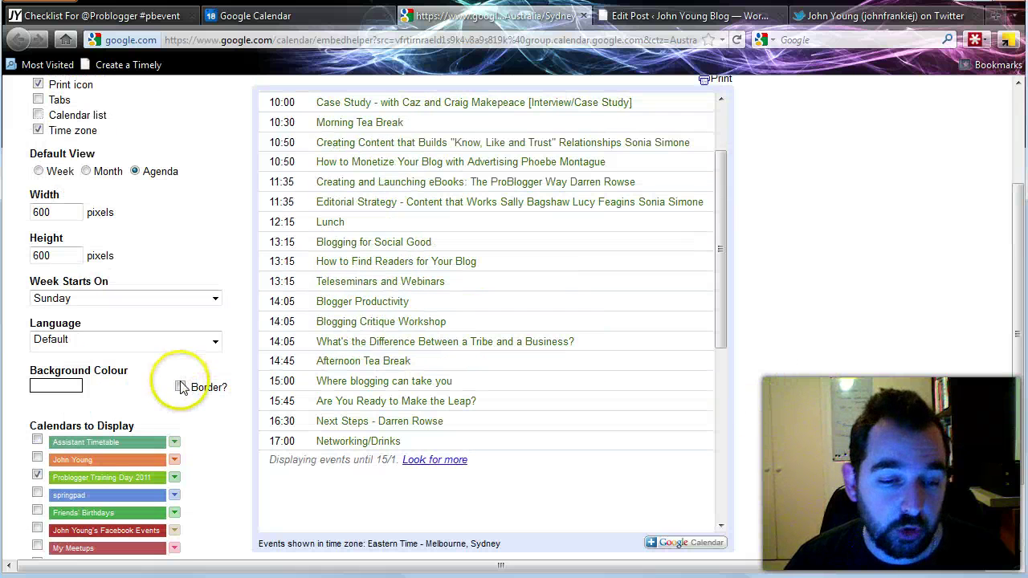
{"action": "left_click", "coordinate": [181, 388]}
{"action": "left_click", "coordinate": [181, 387]}
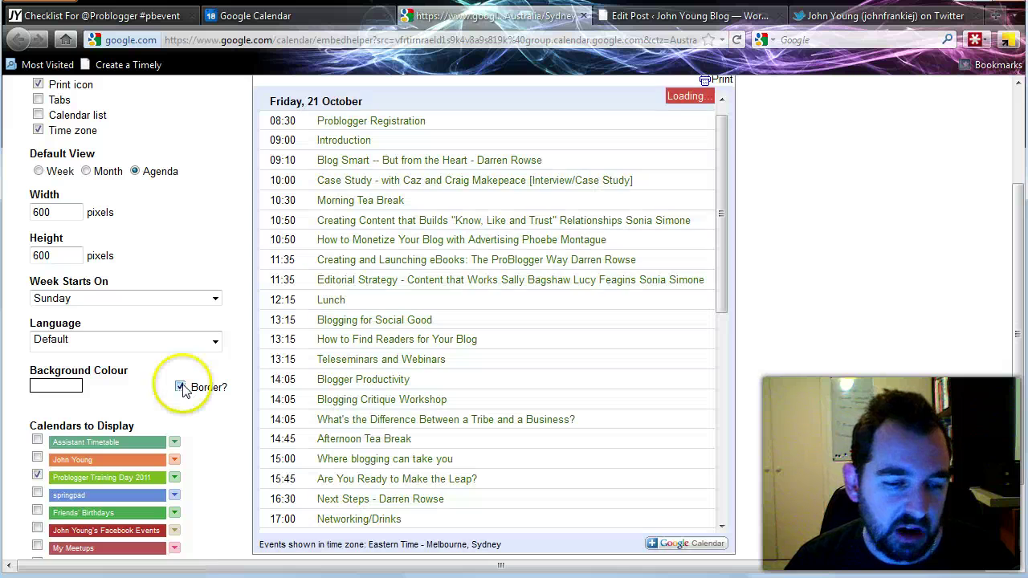
{"action": "left_click", "coordinate": [48, 387]}
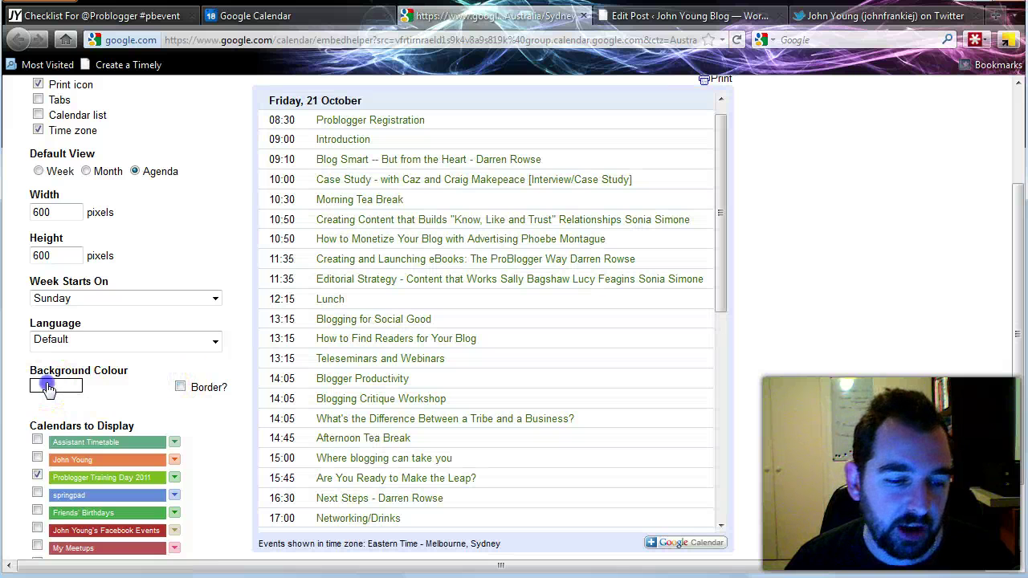
{"action": "left_click", "coordinate": [110, 389]}
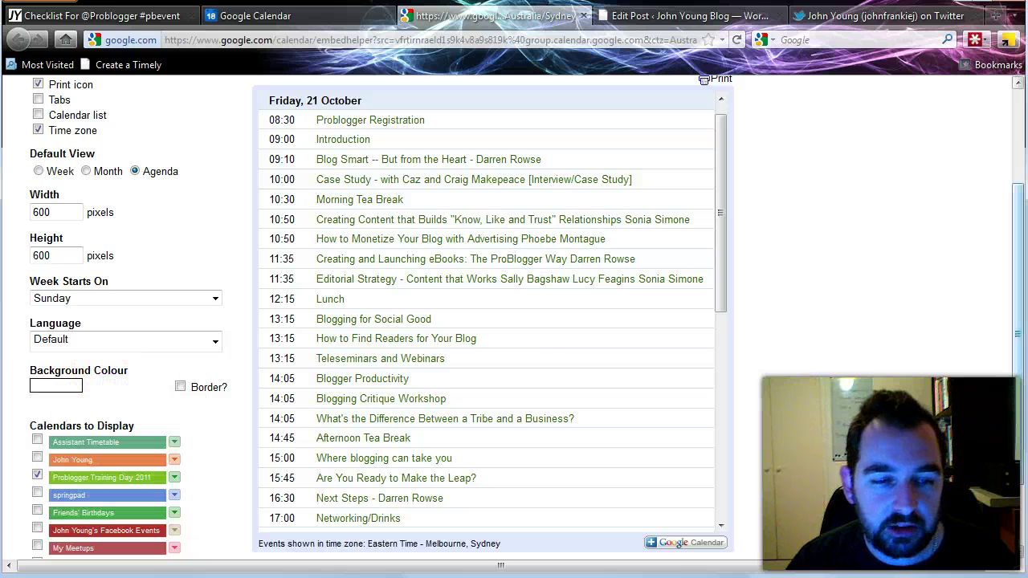
Check the calendar's height setting against the agenda preview and regenerate the embed HTML.
{"action": "left_click", "coordinate": [65, 254]}
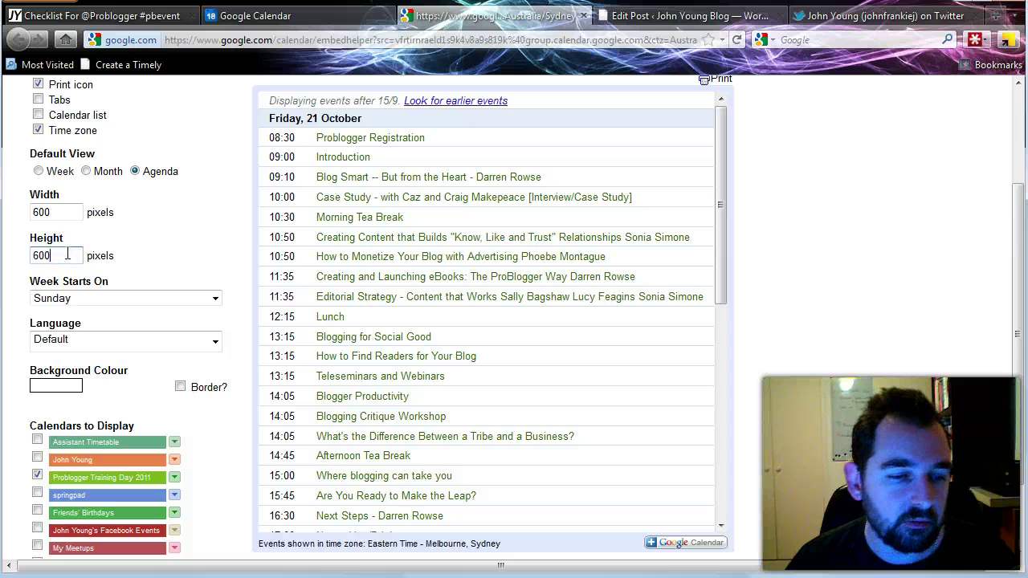
{"action": "scroll", "coordinate": [730, 271], "scroll_direction": "down", "scroll_amount": 2}
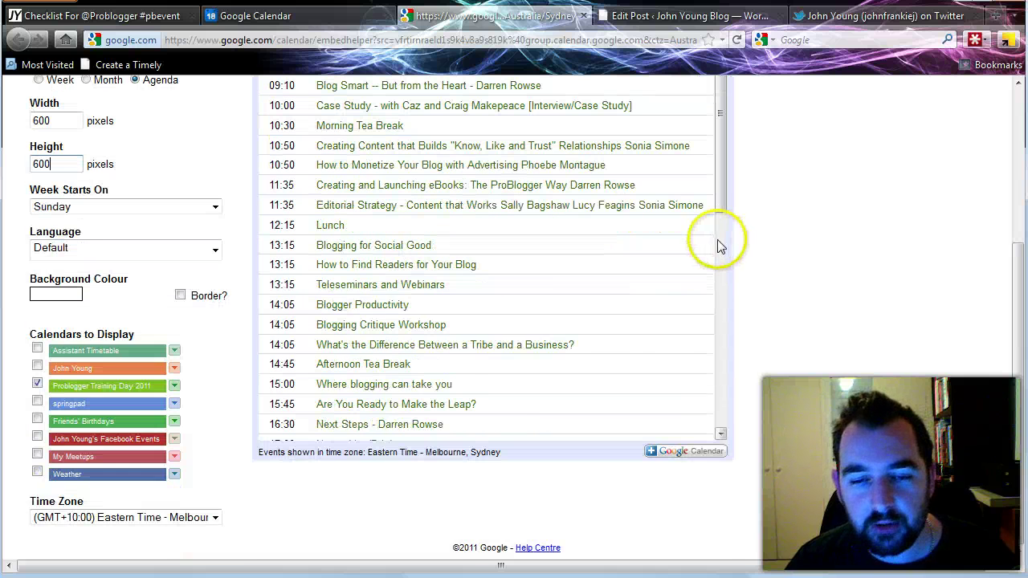
{"action": "scroll", "coordinate": [716, 245], "scroll_direction": "up", "scroll_amount": 4}
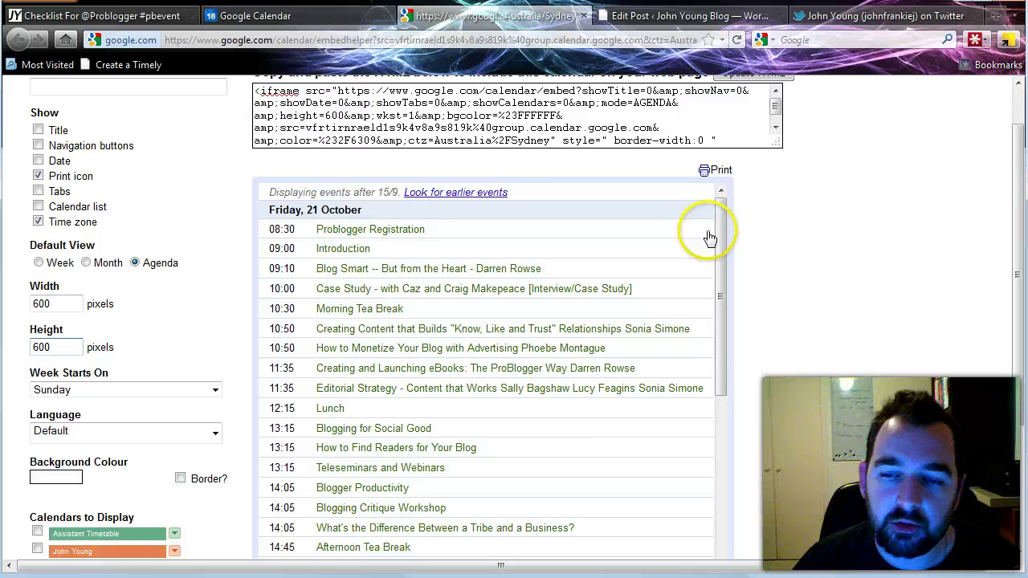
{"action": "scroll", "coordinate": [785, 238], "scroll_direction": "up", "scroll_amount": 1}
{"action": "left_click", "coordinate": [753, 126]}
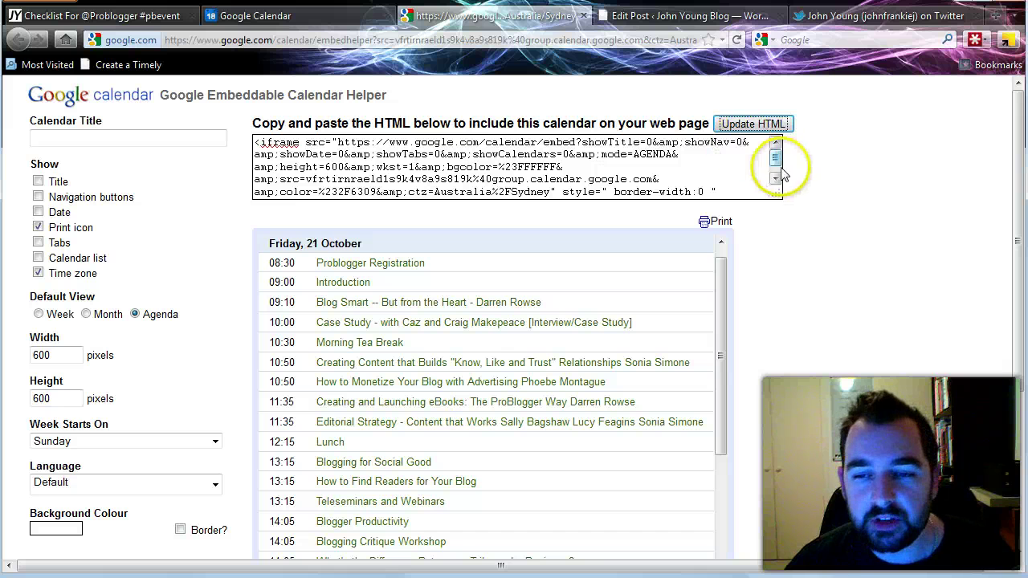
Enlarge the embed code box and copy the entire iframe code.
{"action": "left_click_drag", "start_coordinate": [775, 191], "coordinate": [791, 267]}
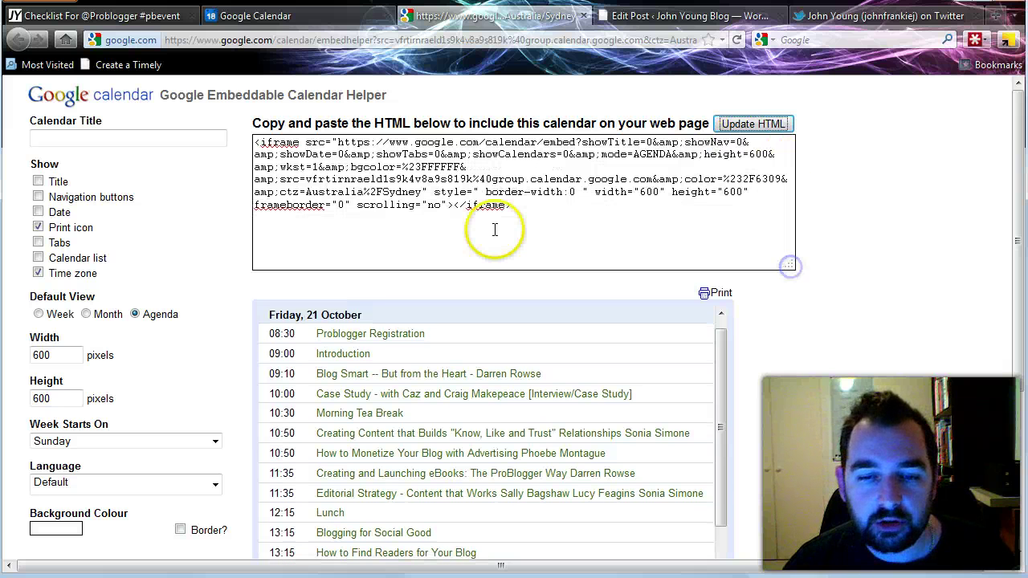
{"action": "left_click", "coordinate": [517, 208]}
{"action": "left_click_drag", "start_coordinate": [516, 208], "coordinate": [262, 142]}
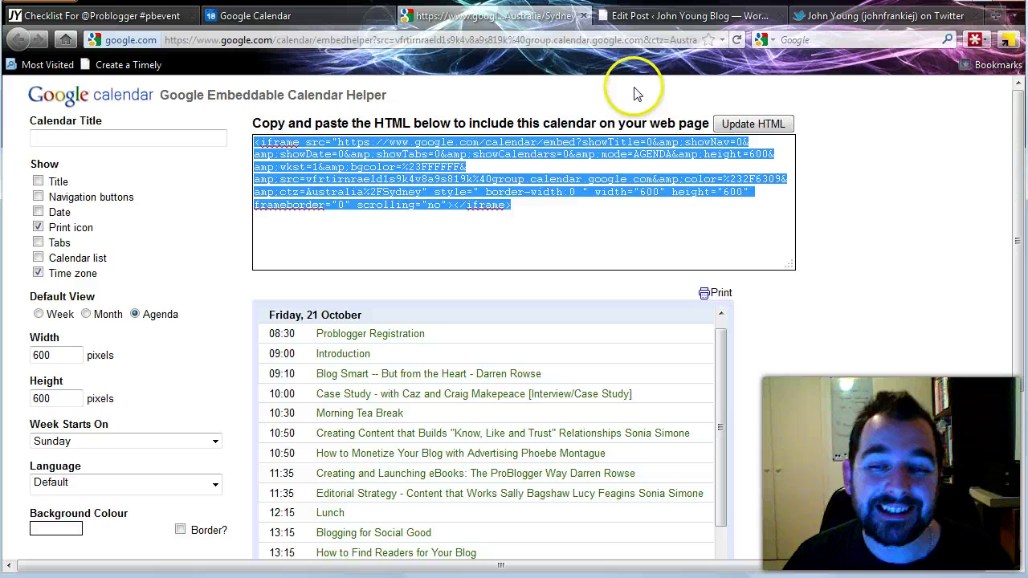
Compare the checklist post in the WordPress editor with its published page, down to the schedule embedded under the Updated section.
{"action": "left_click", "coordinate": [650, 16]}
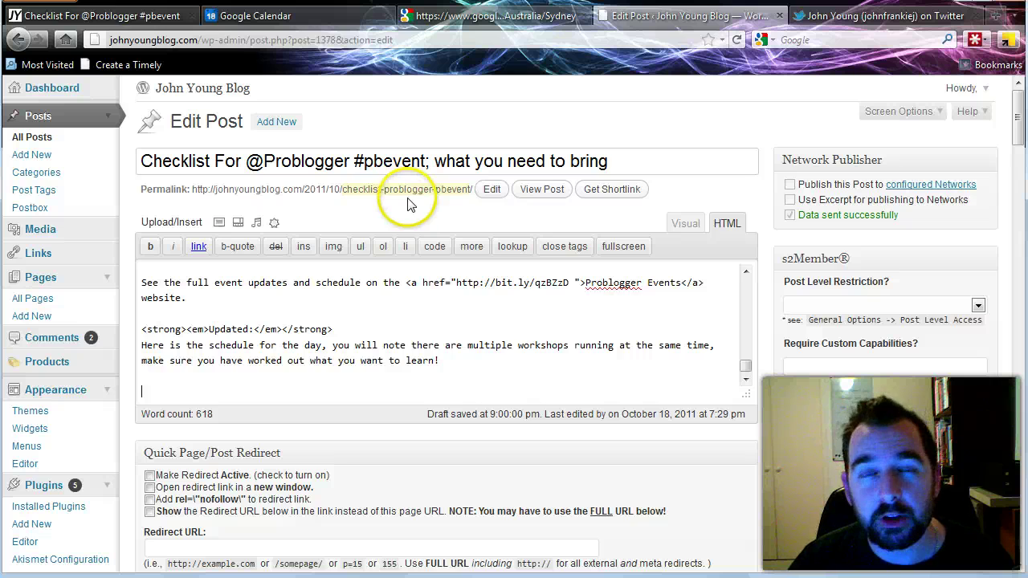
{"action": "left_click", "coordinate": [143, 16]}
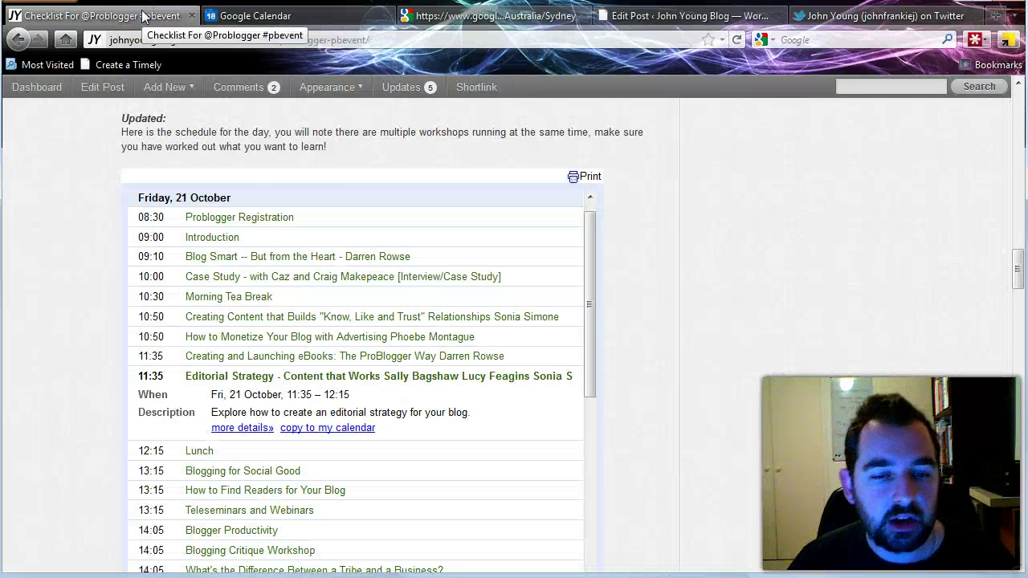
{"action": "scroll", "coordinate": [838, 413], "scroll_direction": "up", "scroll_amount": 15}
{"action": "scroll", "coordinate": [743, 410], "scroll_direction": "up", "scroll_amount": 10}
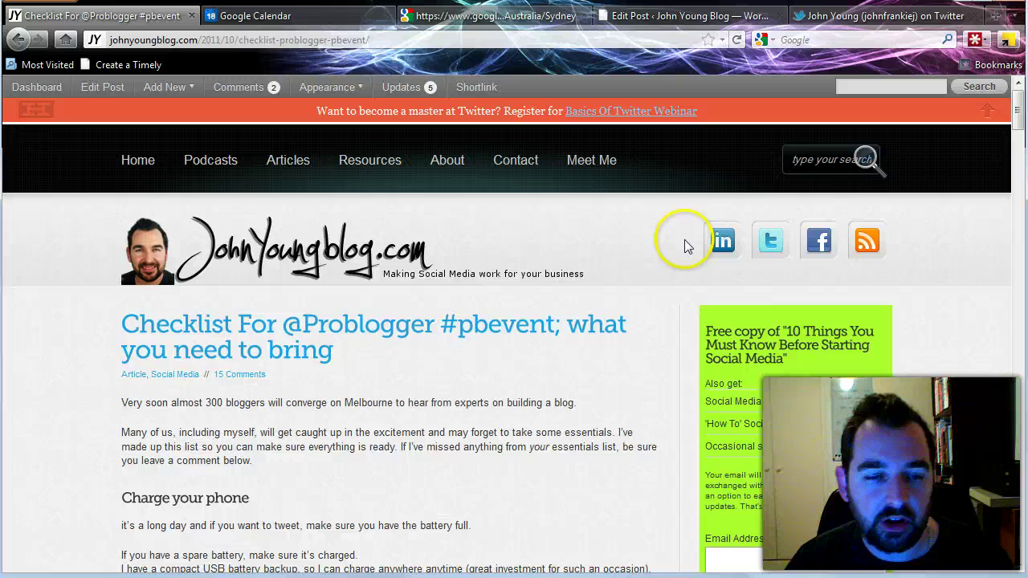
{"action": "left_click", "coordinate": [663, 18]}
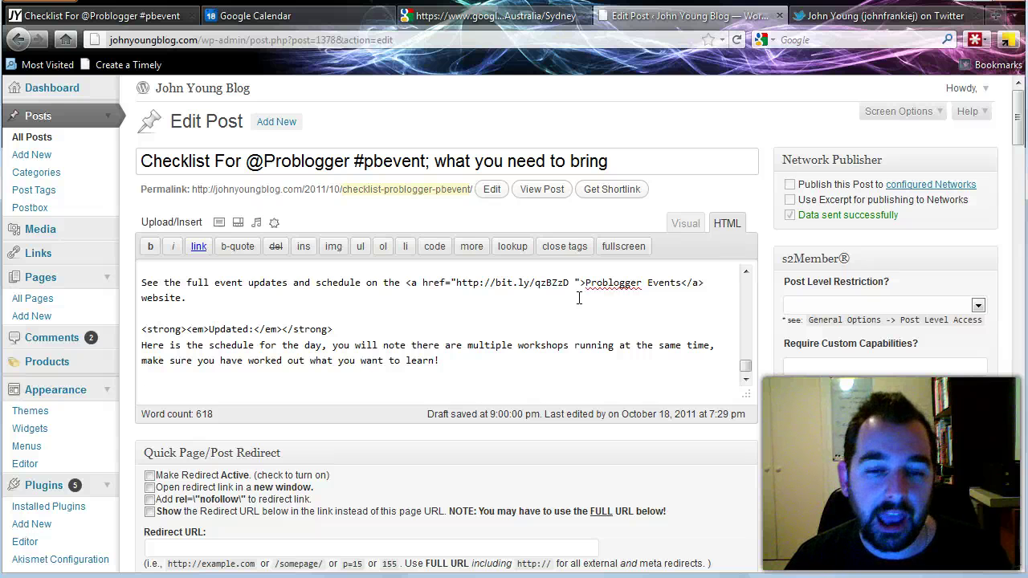
{"action": "left_click", "coordinate": [608, 241]}
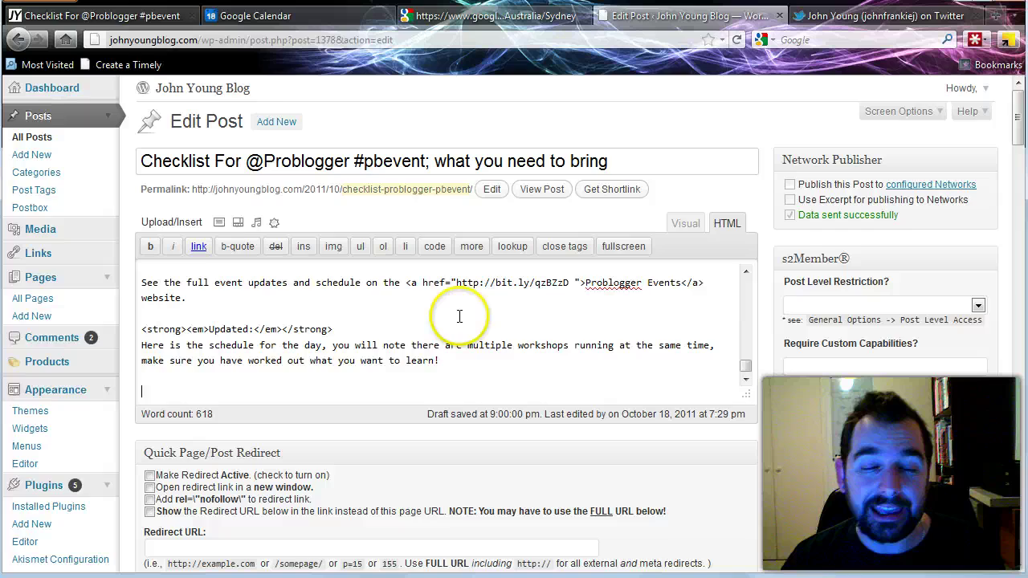
{"action": "left_click", "coordinate": [121, 15]}
{"action": "scroll", "coordinate": [333, 376], "scroll_direction": "down", "scroll_amount": 10}
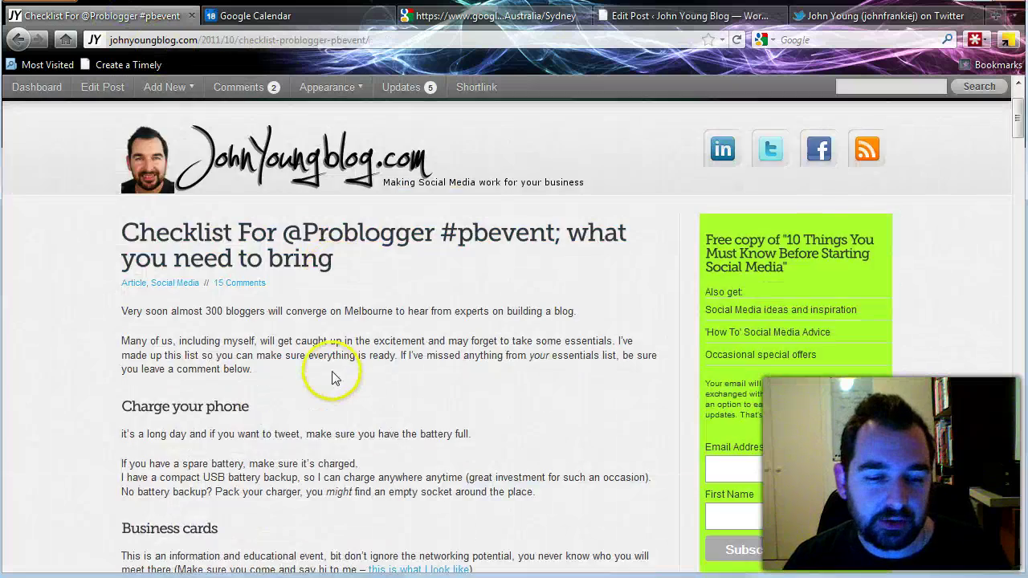
{"action": "scroll", "coordinate": [333, 376], "scroll_direction": "down", "scroll_amount": 15}
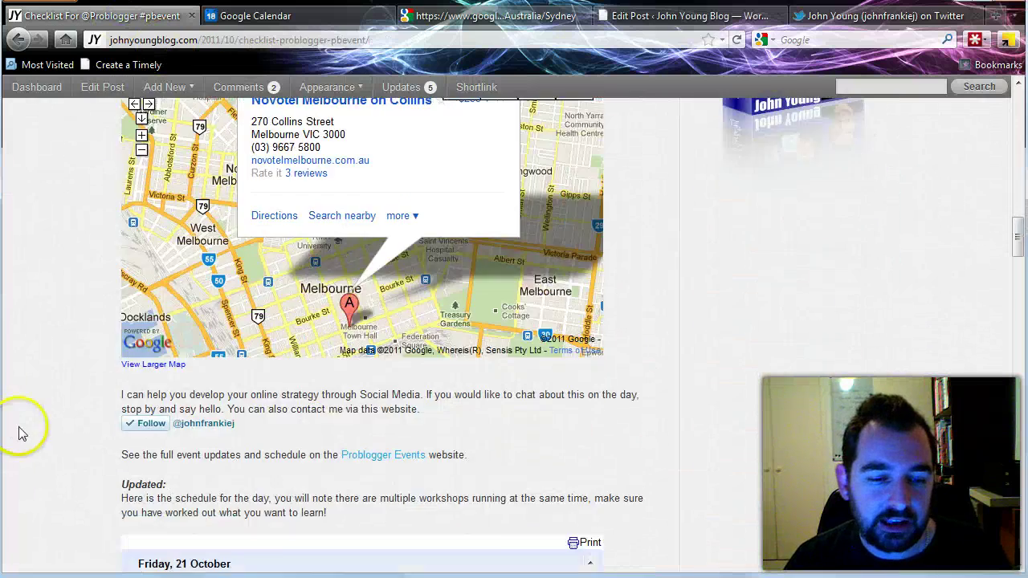
{"action": "scroll", "coordinate": [37, 425], "scroll_direction": "down", "scroll_amount": 3}
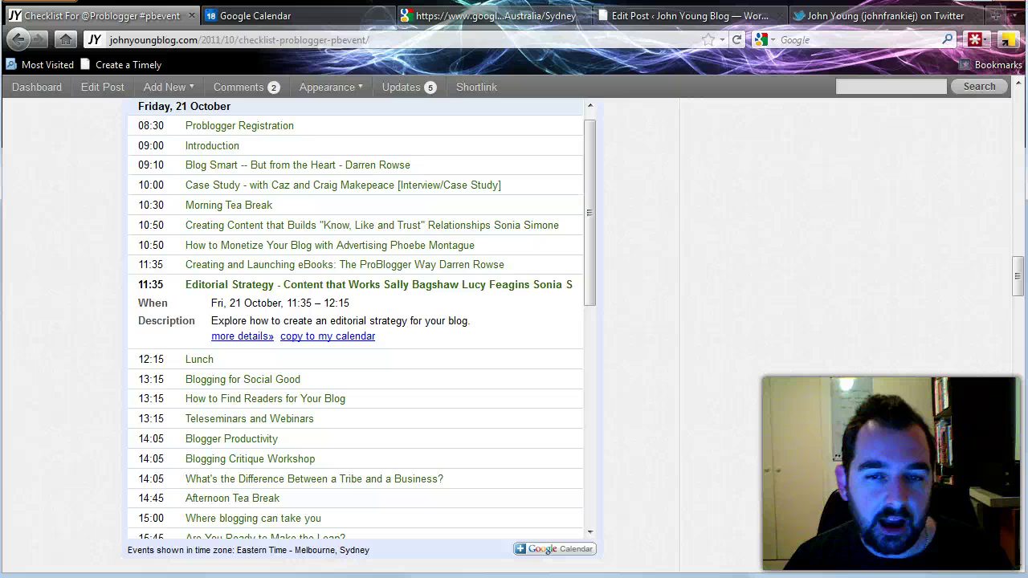
Compare the post's Visual and HTML editing views, returning to the end of the HTML text.
{"action": "left_click", "coordinate": [683, 16]}
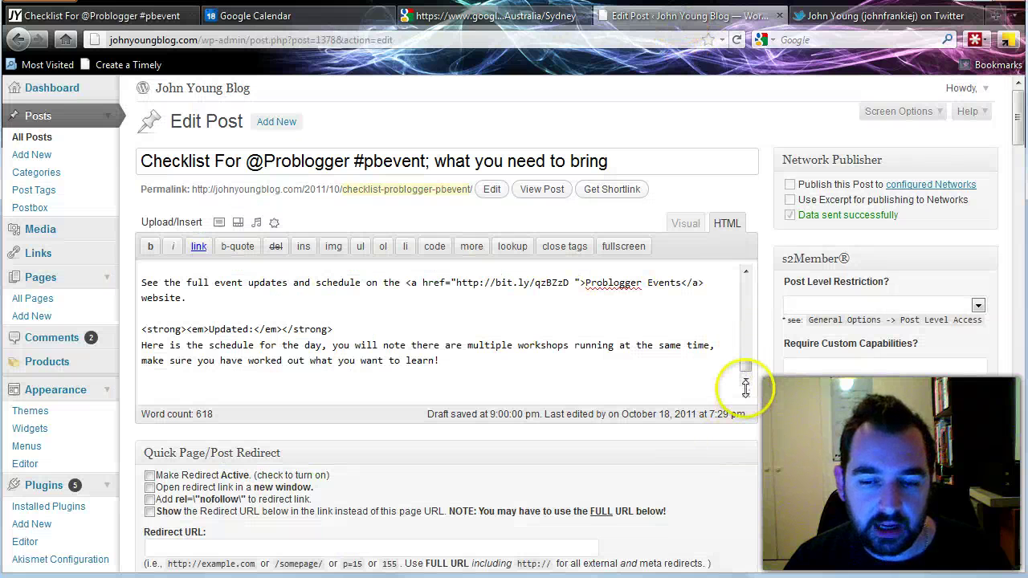
{"action": "left_click_drag", "start_coordinate": [748, 395], "coordinate": [746, 491]}
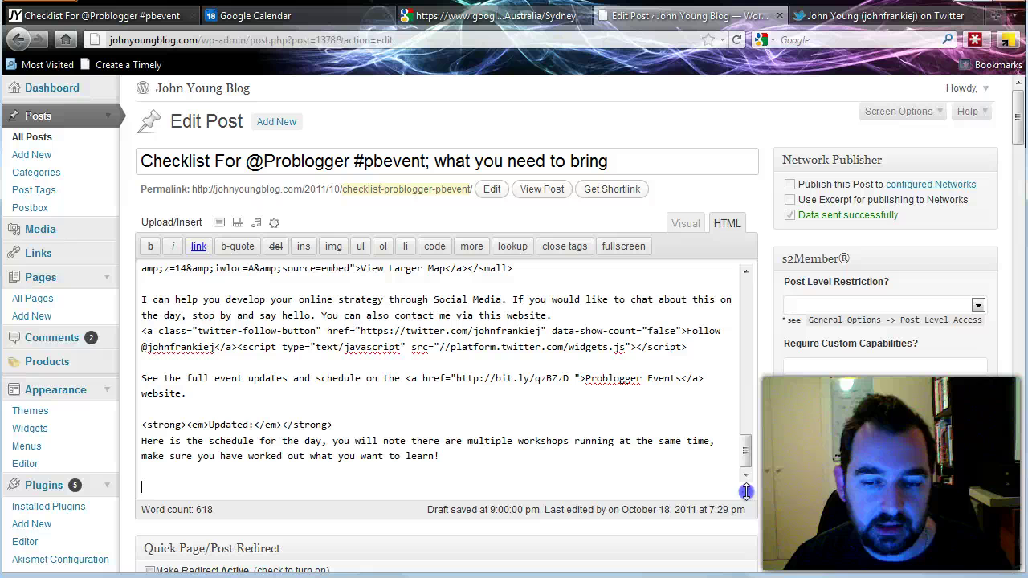
{"action": "left_click", "coordinate": [685, 226]}
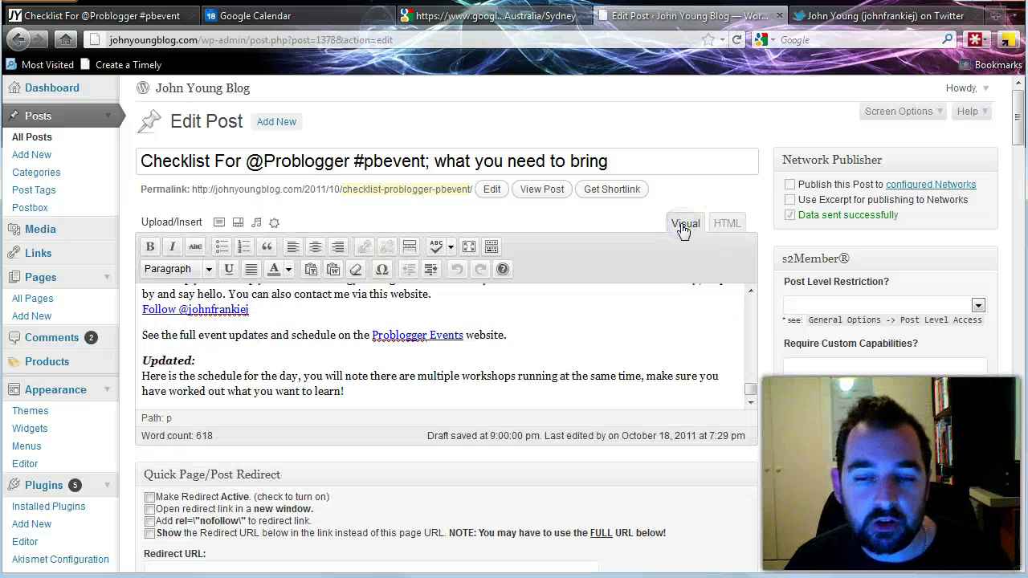
{"action": "left_click", "coordinate": [724, 233]}
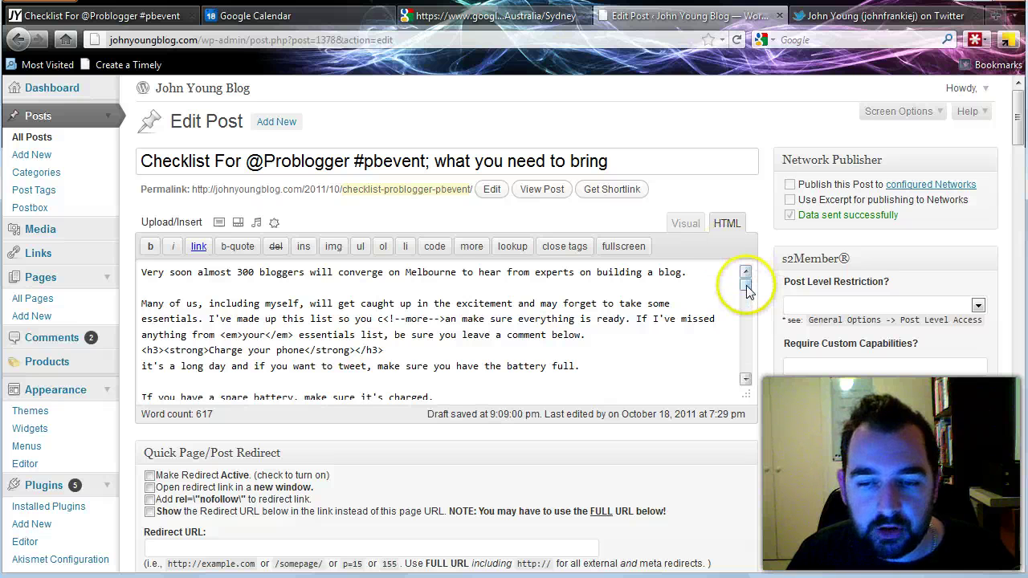
{"action": "left_click_drag", "start_coordinate": [747, 281], "coordinate": [752, 384]}
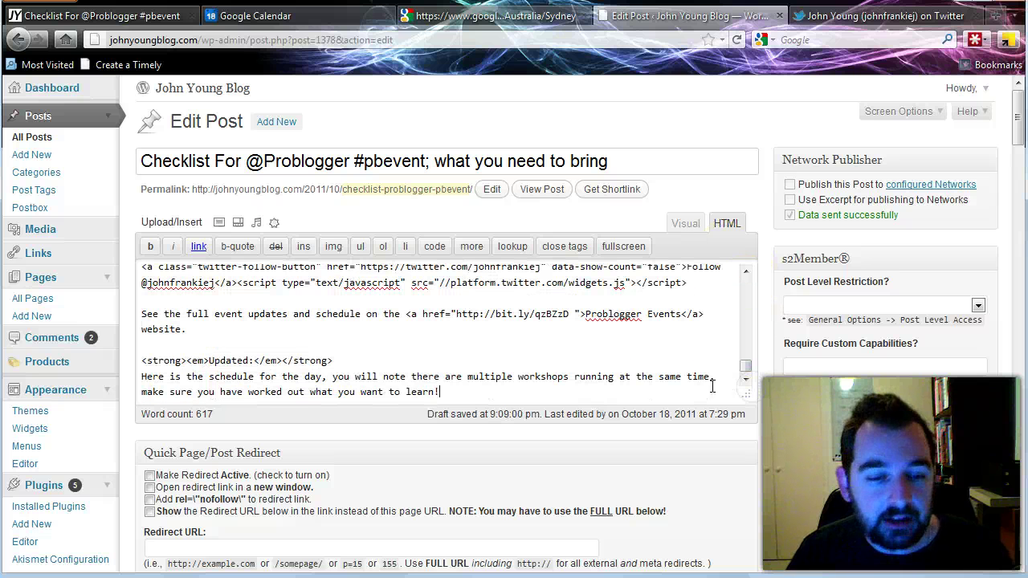
{"action": "left_click", "coordinate": [589, 364]}
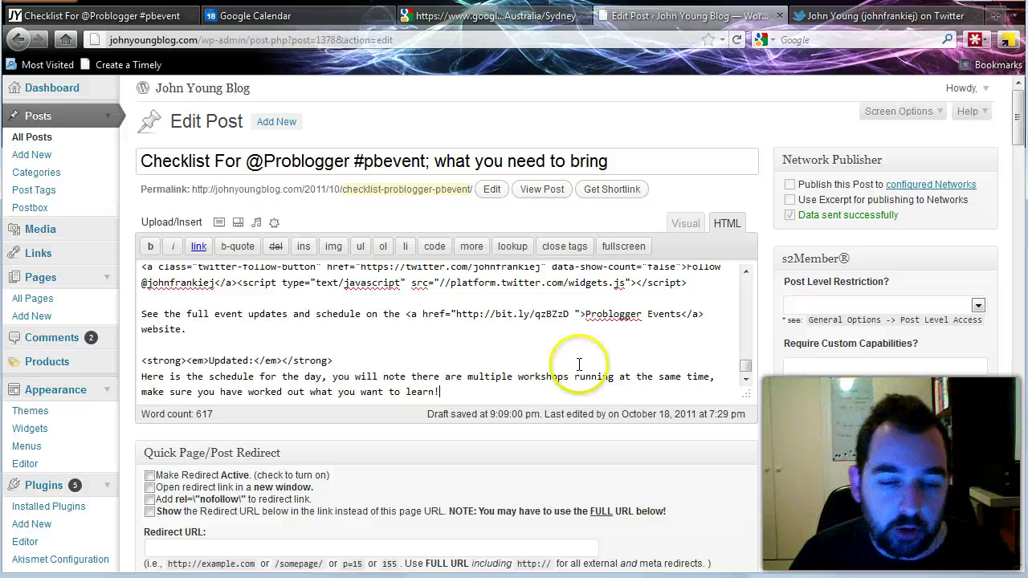
Add a placeholder line XXXXXXXXXX below the Highlighters paragraph in the Visual view of the post.
{"action": "left_click", "coordinate": [687, 229]}
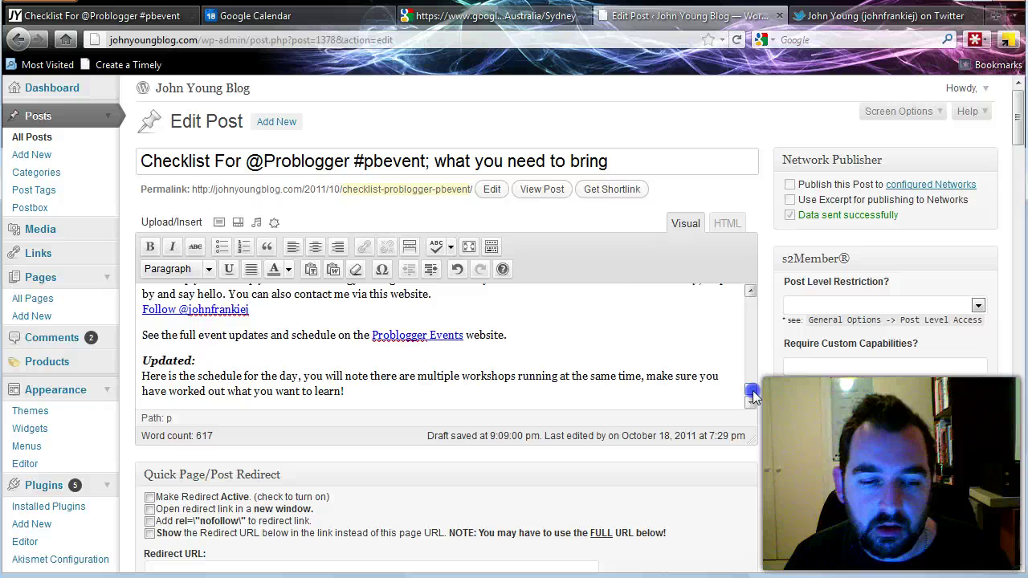
{"action": "left_click_drag", "start_coordinate": [751, 376], "coordinate": [755, 354]}
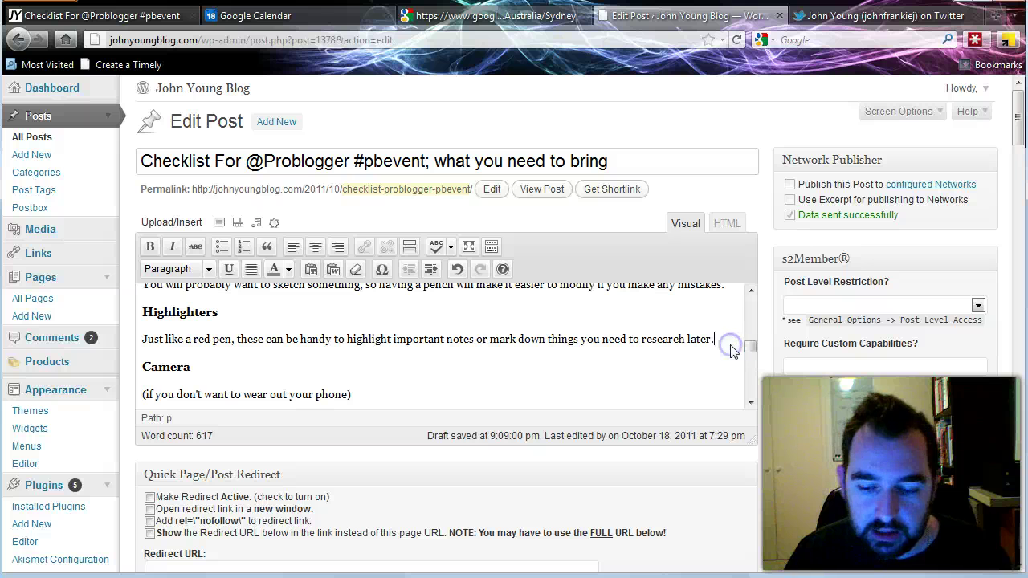
{"action": "key", "text": "Return"}
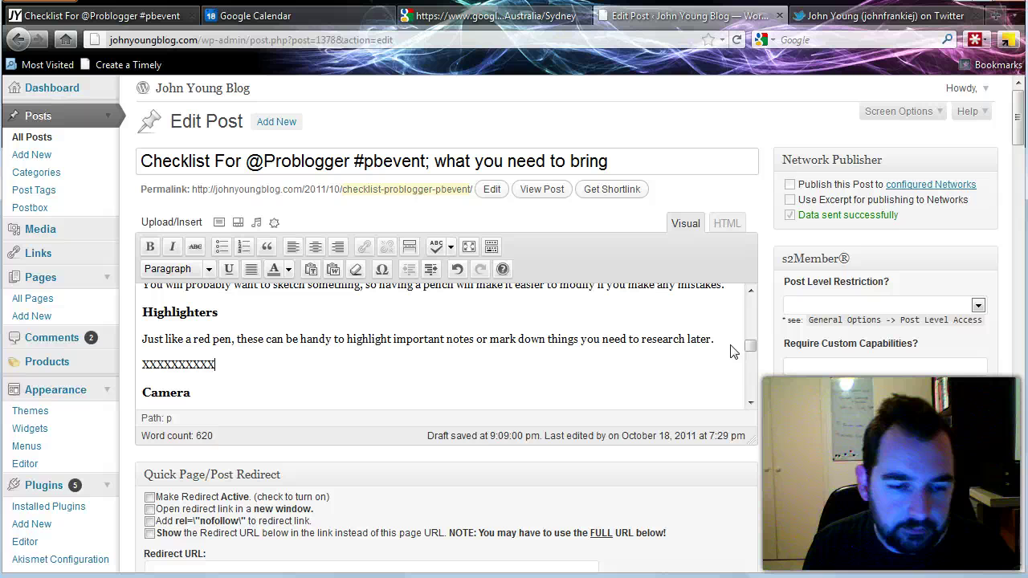
Find the XXXXXXXXXX placeholder above the Camera heading in the post's HTML and delete it with its line.
{"action": "left_click", "coordinate": [738, 225]}
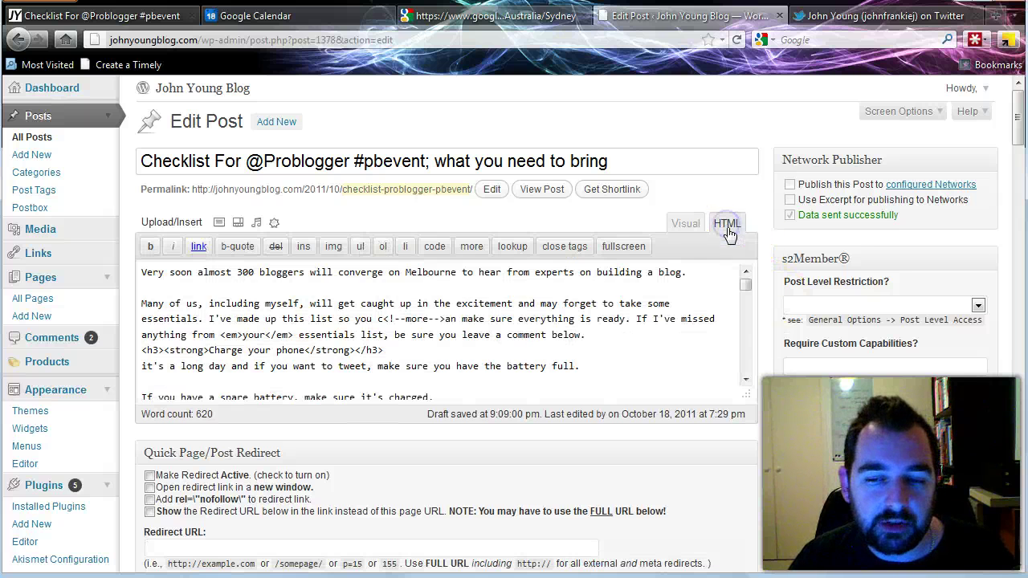
{"action": "left_click", "coordinate": [746, 379]}
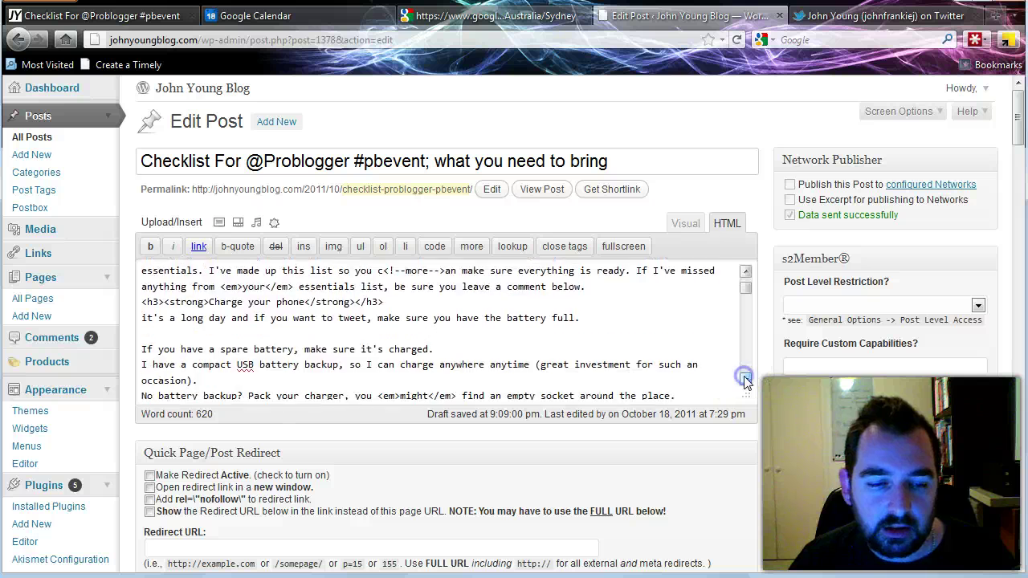
{"action": "left_click_drag", "start_coordinate": [746, 379], "coordinate": [746, 383]}
{"action": "left_click_drag", "start_coordinate": [198, 323], "coordinate": [165, 324]}
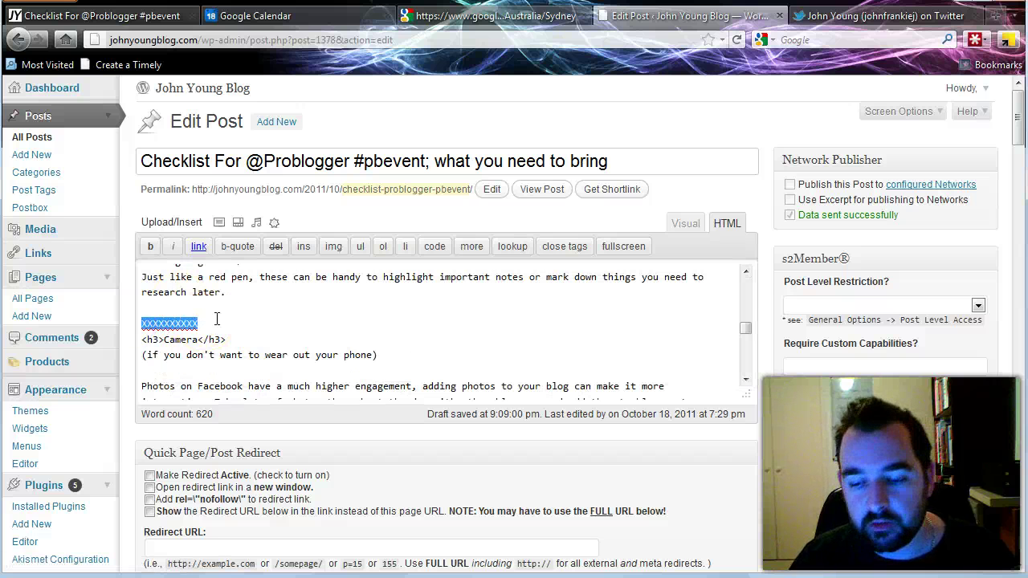
{"action": "key", "text": "BackSpace"}
{"action": "key", "text": "Delete"}
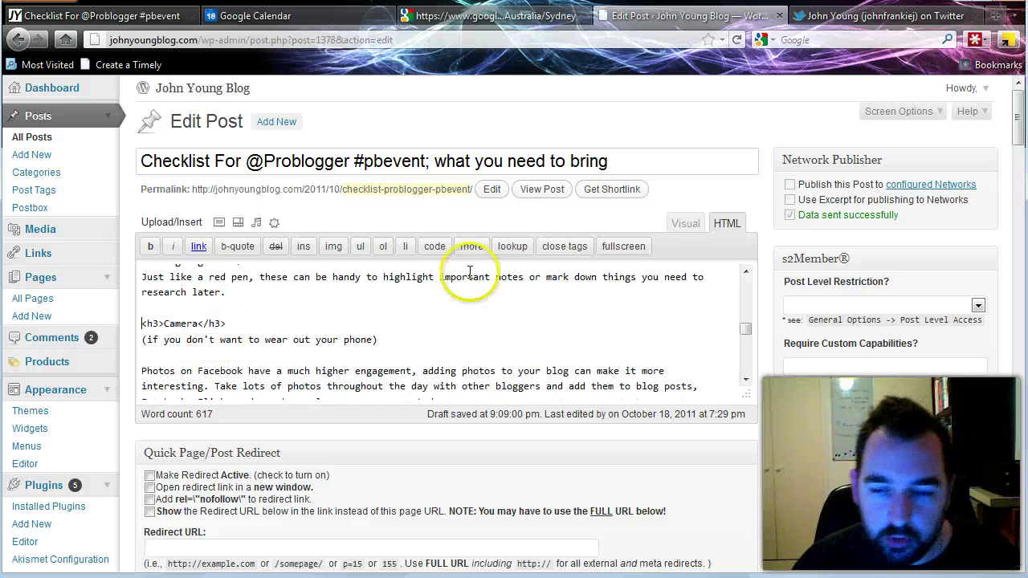
Paste the copied Google Calendar iframe code on a new line after the Updated paragraph at the end of the post's HTML.
{"action": "left_click_drag", "start_coordinate": [748, 333], "coordinate": [755, 378]}
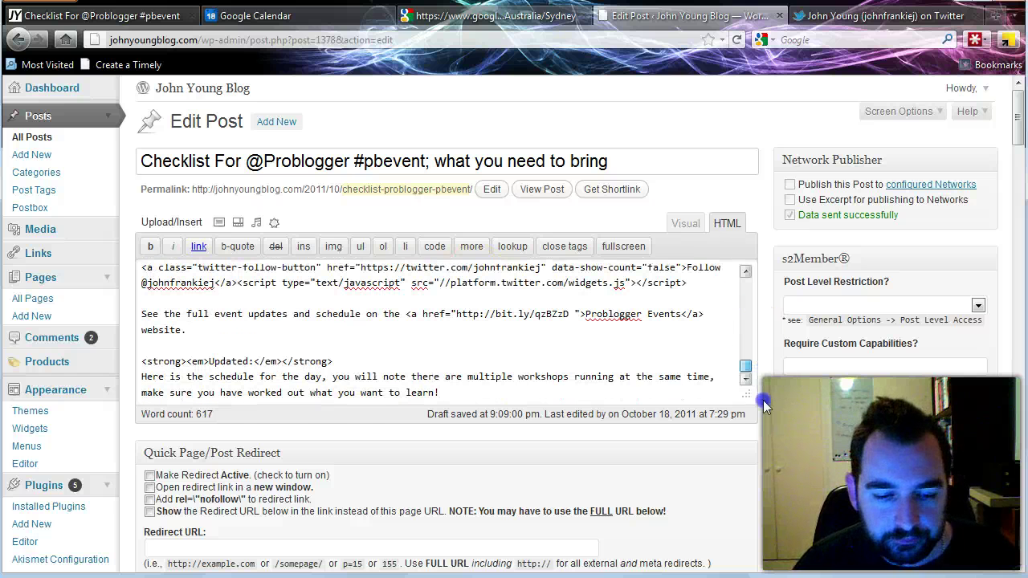
{"action": "left_click", "coordinate": [540, 397]}
{"action": "key", "text": "Return"}
{"action": "key", "text": "Return"}
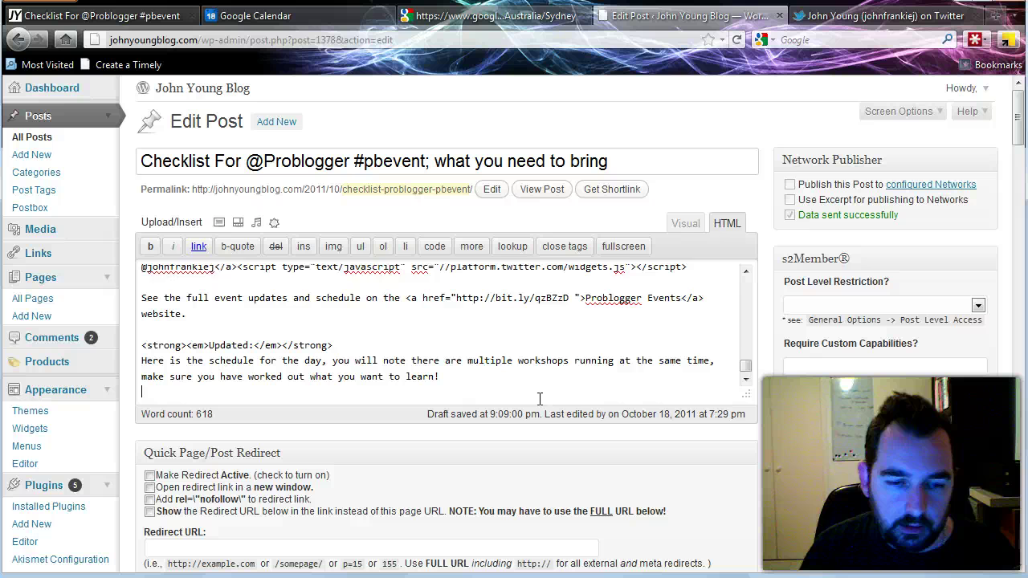
{"action": "type", "text": "<iframe src=\"https://www.google.com/calendar/embed?showTitle=0&amp;showNav=0&amp;showDate=0&amp;showTabs=0&amp;showCalendars=0&amp;mode=AGENDA&amp;height=600&amp;wkst=1&amp;bgcolor=%23FFFFFF&amp;src=vfrmrnraeld1s9k4v8a9s819k%40group.calendar.google.com&amp;color=%232F6309&amp;ctz=Australia%2FSydney\" style=\" border-width:0 \" width=\"600\" height=\"600\" frameborder=\"0\" scrolling=\"no\"></iframe>"}
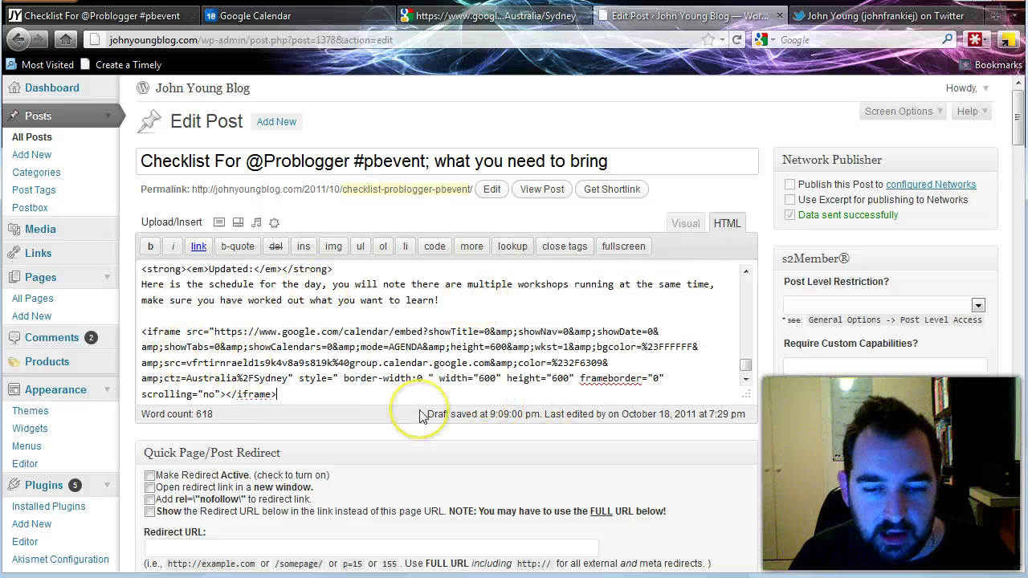
Update the post with the embedded calendar code and reload the published checklist page.
{"action": "scroll", "coordinate": [417, 413], "scroll_direction": "down", "scroll_amount": 4}
{"action": "left_click", "coordinate": [964, 389]}
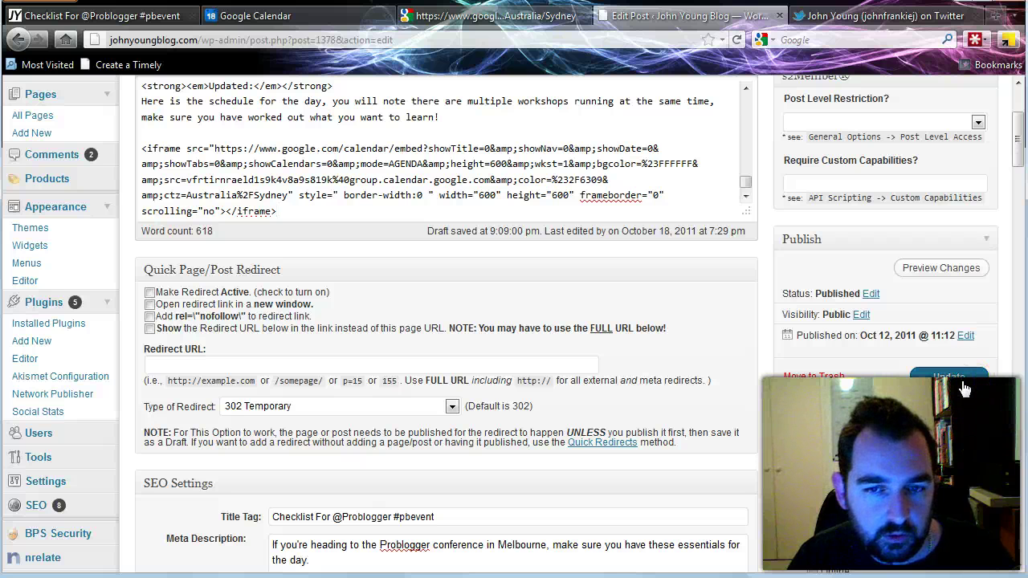
{"action": "left_click", "coordinate": [746, 103]}
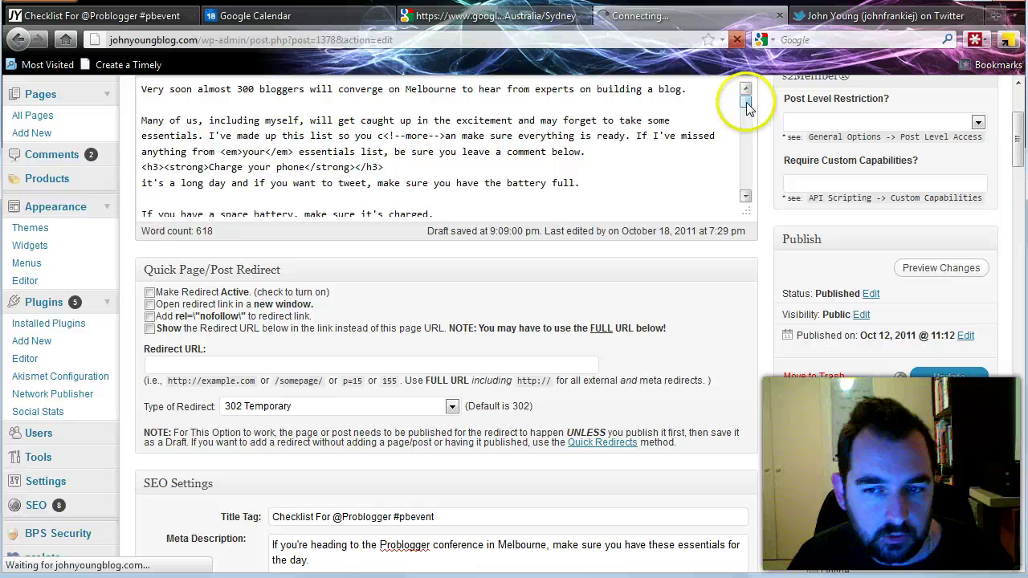
{"action": "left_click_drag", "start_coordinate": [746, 113], "coordinate": [760, 201]}
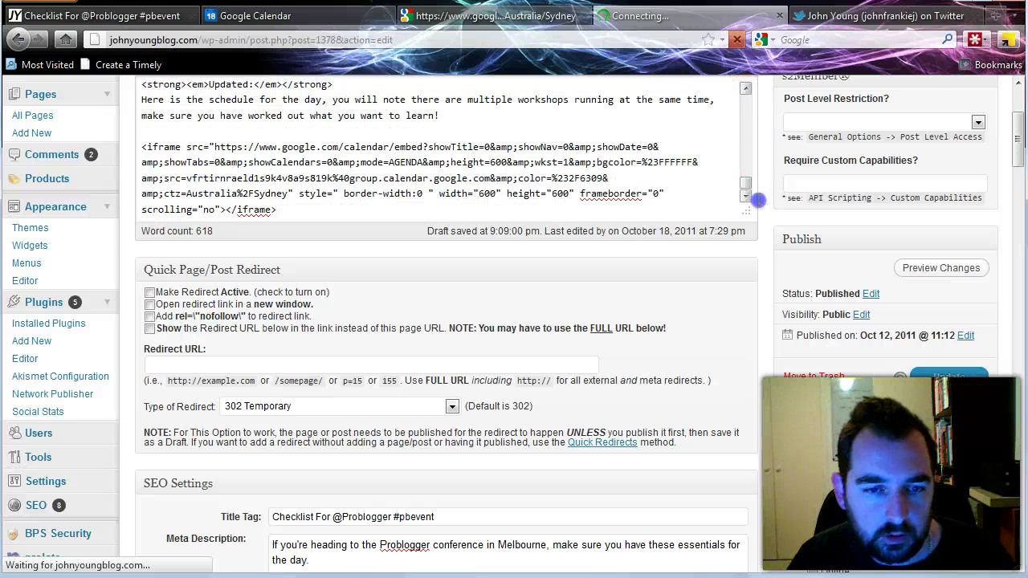
{"action": "left_click", "coordinate": [145, 16]}
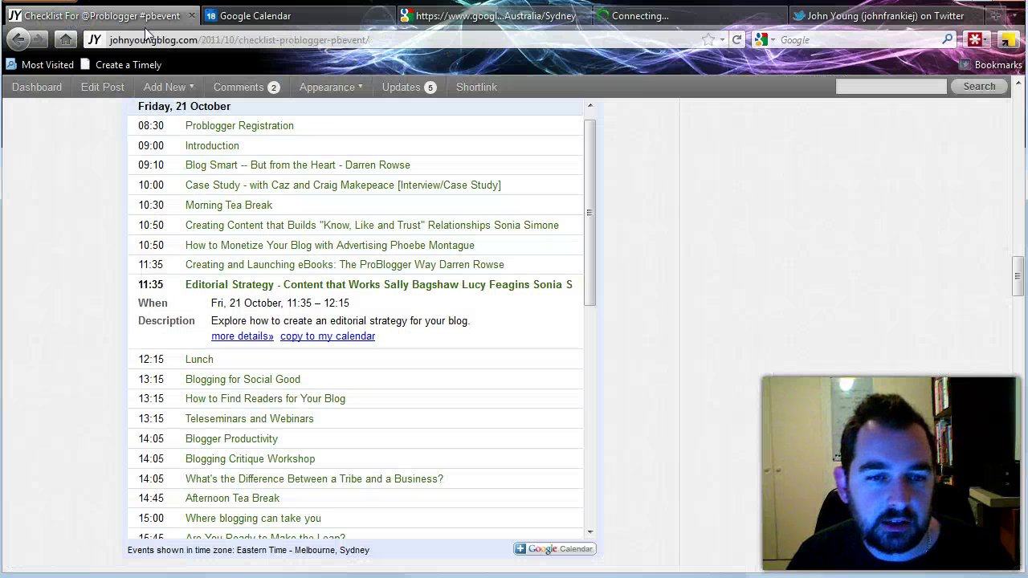
{"action": "left_click", "coordinate": [736, 41]}
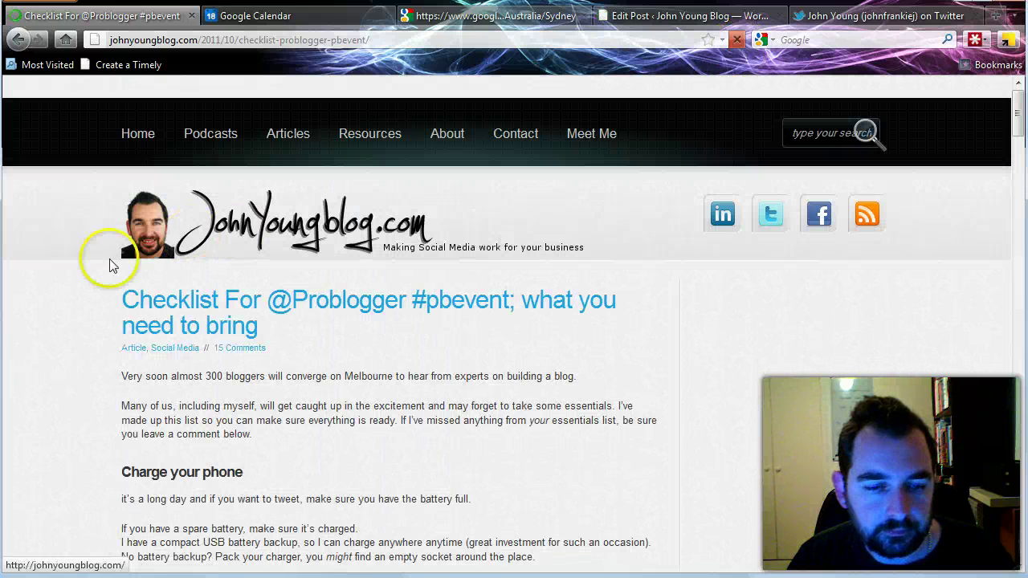
Find the embedded Friday, 21 October agenda on the published post and expand the Problogger Registration event's details.
{"action": "scroll", "coordinate": [65, 275], "scroll_direction": "down", "scroll_amount": 15}
{"action": "scroll", "coordinate": [66, 273], "scroll_direction": "down", "scroll_amount": 5}
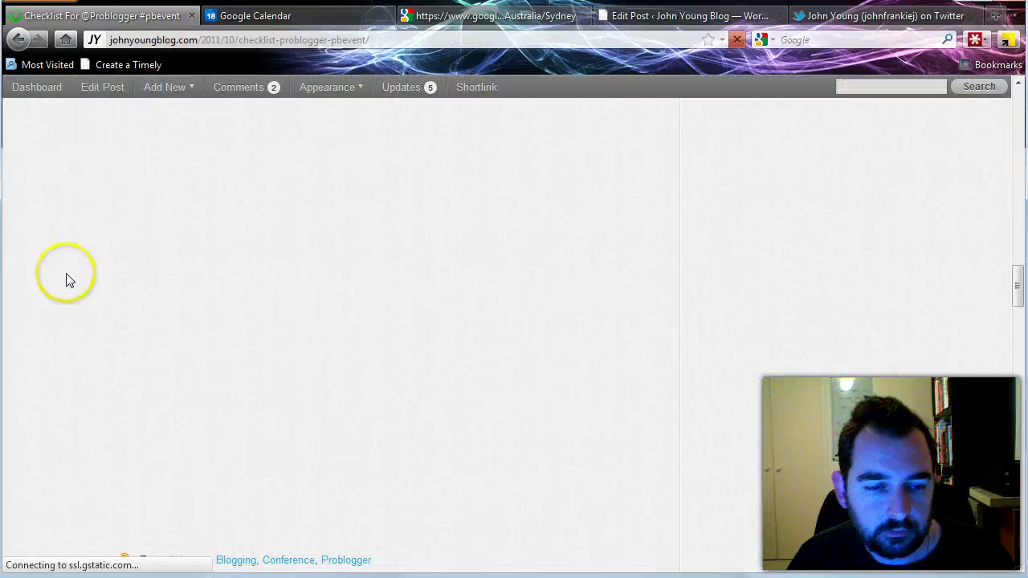
{"action": "scroll", "coordinate": [138, 230], "scroll_direction": "up", "scroll_amount": 5}
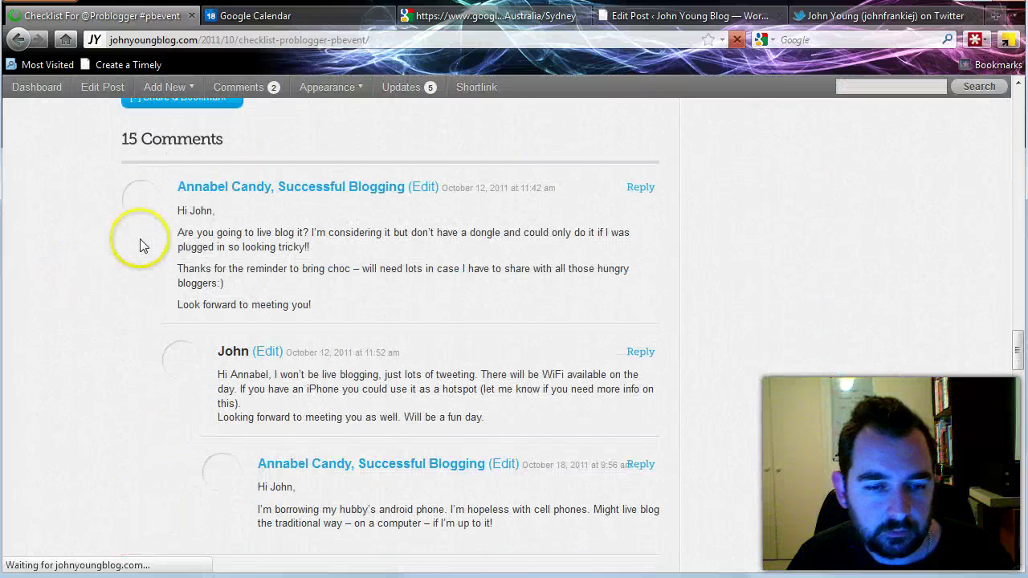
{"action": "scroll", "coordinate": [78, 255], "scroll_direction": "up", "scroll_amount": 3}
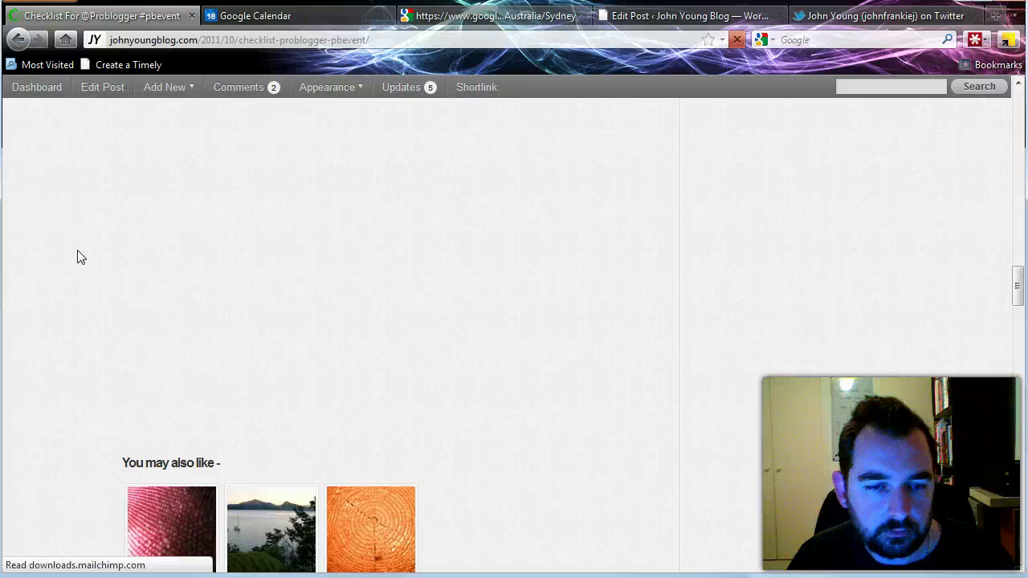
{"action": "scroll", "coordinate": [78, 257], "scroll_direction": "up", "scroll_amount": 3}
{"action": "scroll", "coordinate": [78, 257], "scroll_direction": "down", "scroll_amount": 2}
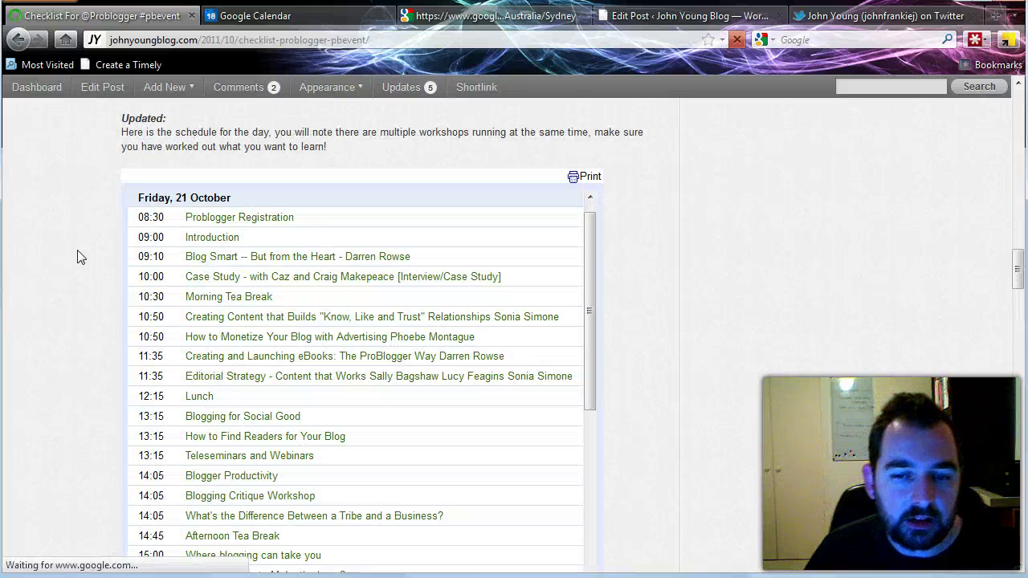
{"action": "scroll", "coordinate": [71, 250], "scroll_direction": "down", "scroll_amount": 2}
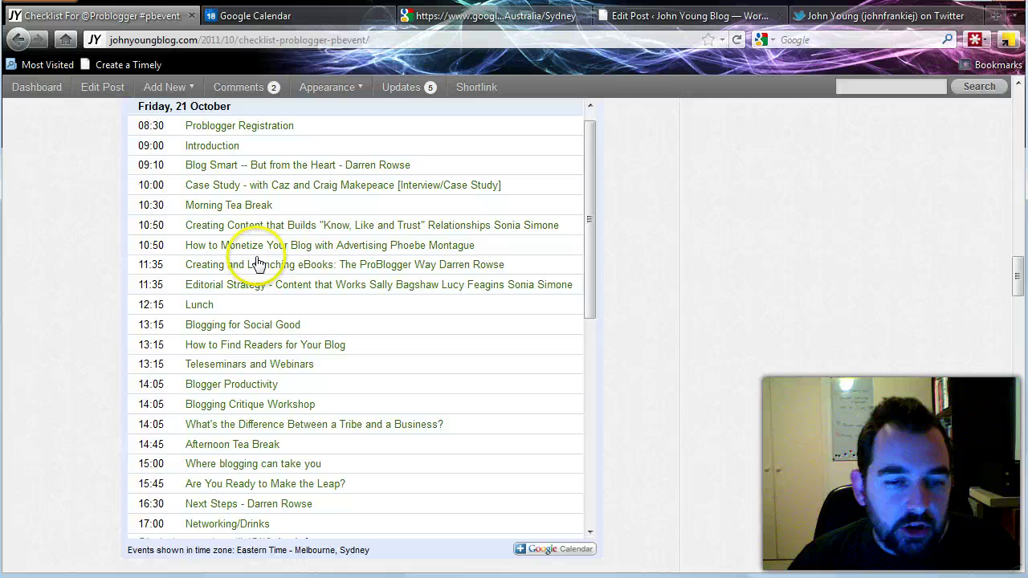
{"action": "left_click", "coordinate": [250, 127]}
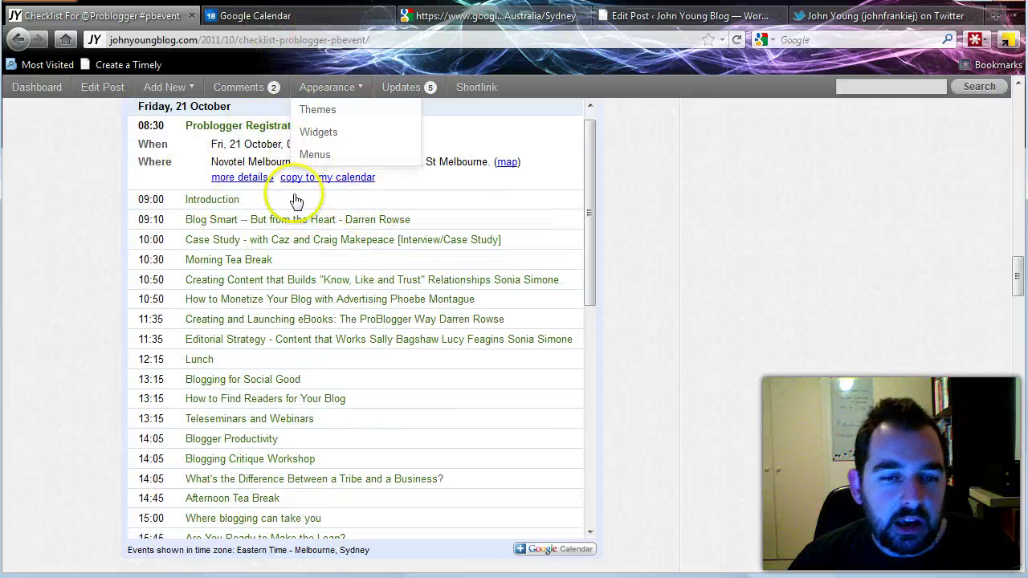
Switch to Google Calendar, set the Problogger Registration event's start time to 08:00 and save the event.
{"action": "left_click", "coordinate": [269, 22]}
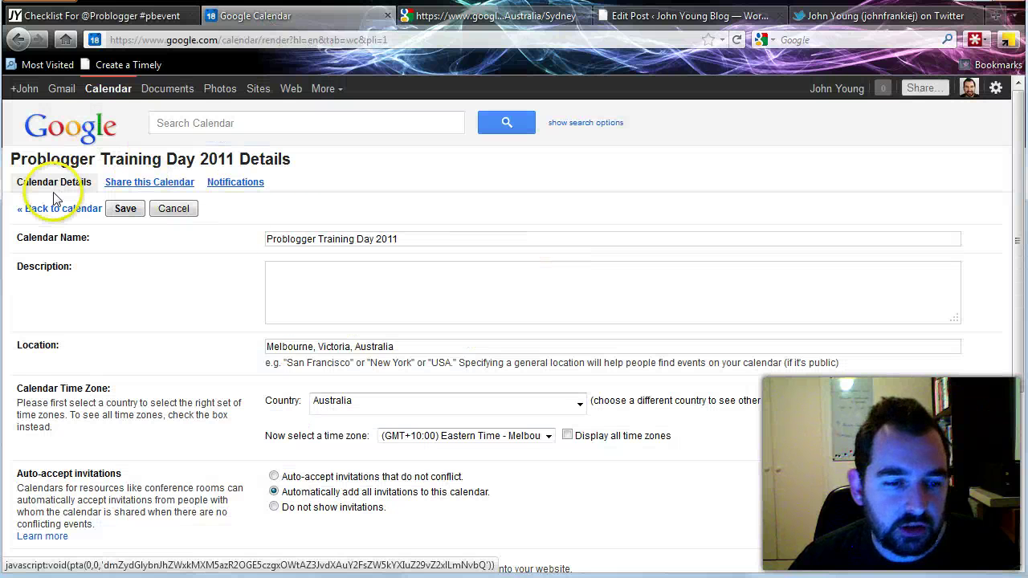
{"action": "left_click", "coordinate": [53, 208]}
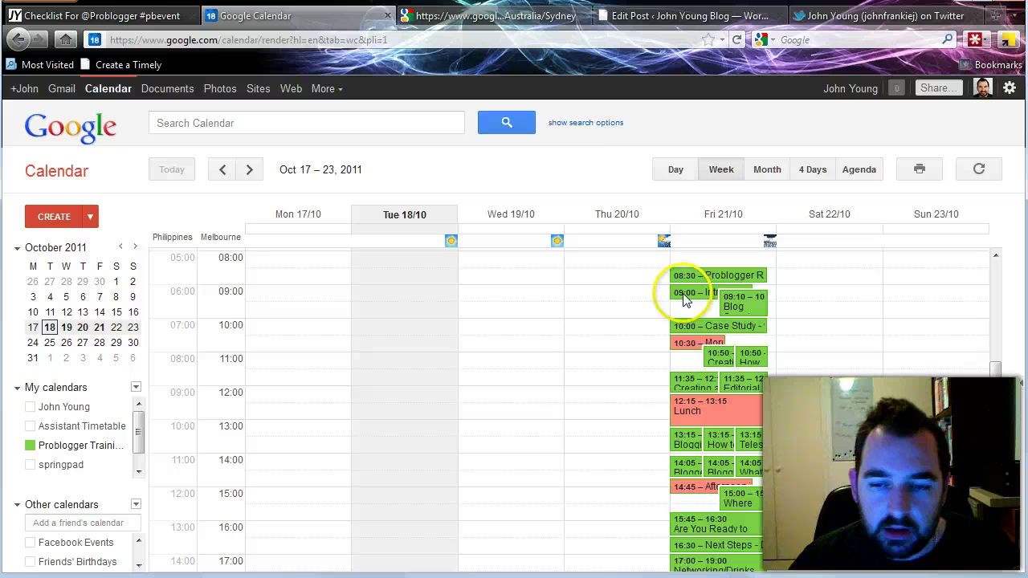
{"action": "double_click", "coordinate": [700, 277]}
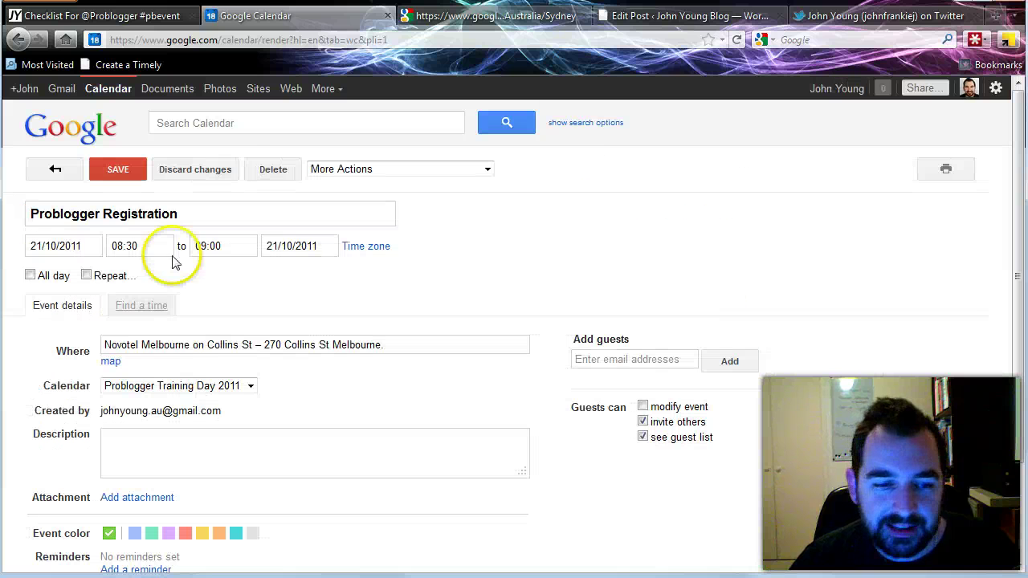
{"action": "left_click", "coordinate": [124, 246]}
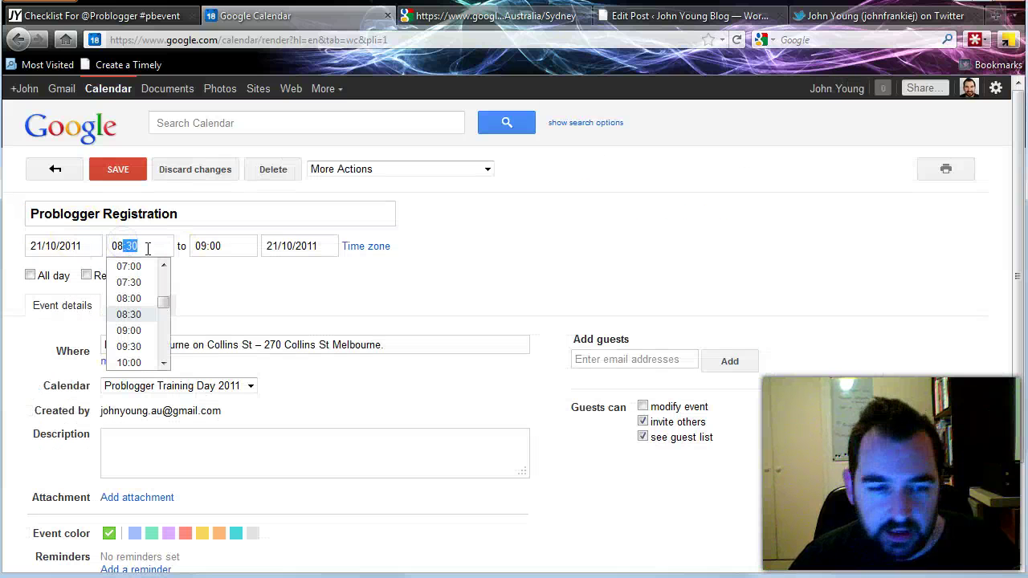
{"action": "left_click", "coordinate": [147, 298]}
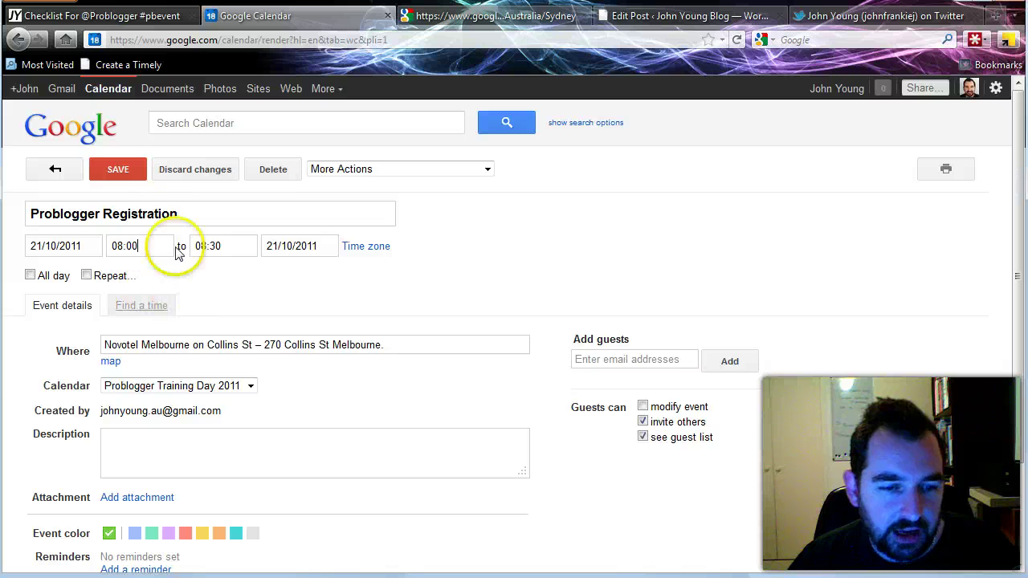
{"action": "left_click", "coordinate": [121, 172]}
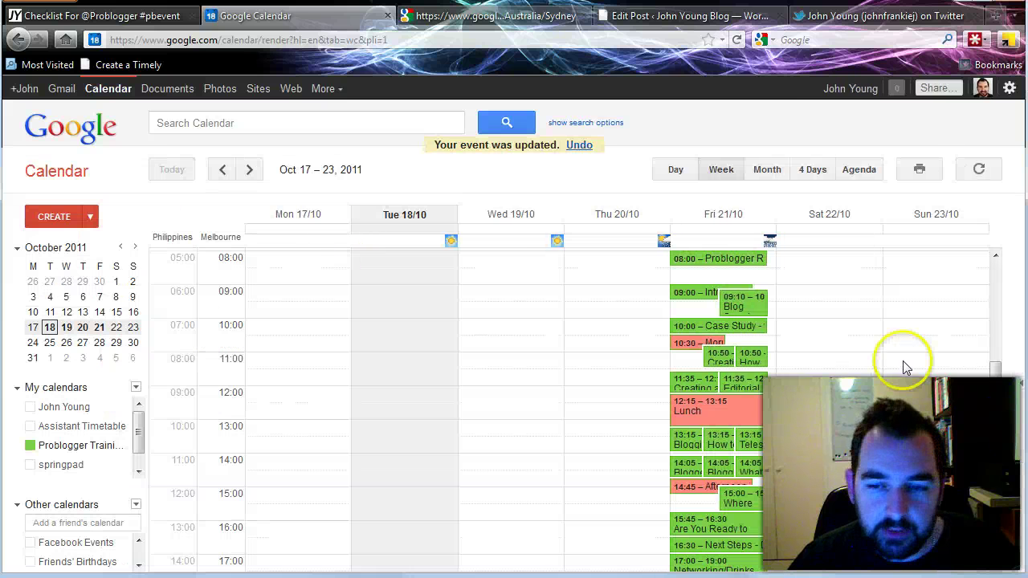
Reload the published checklist post and check the Problogger Registration start time in the embedded agenda.
{"action": "left_click", "coordinate": [97, 15]}
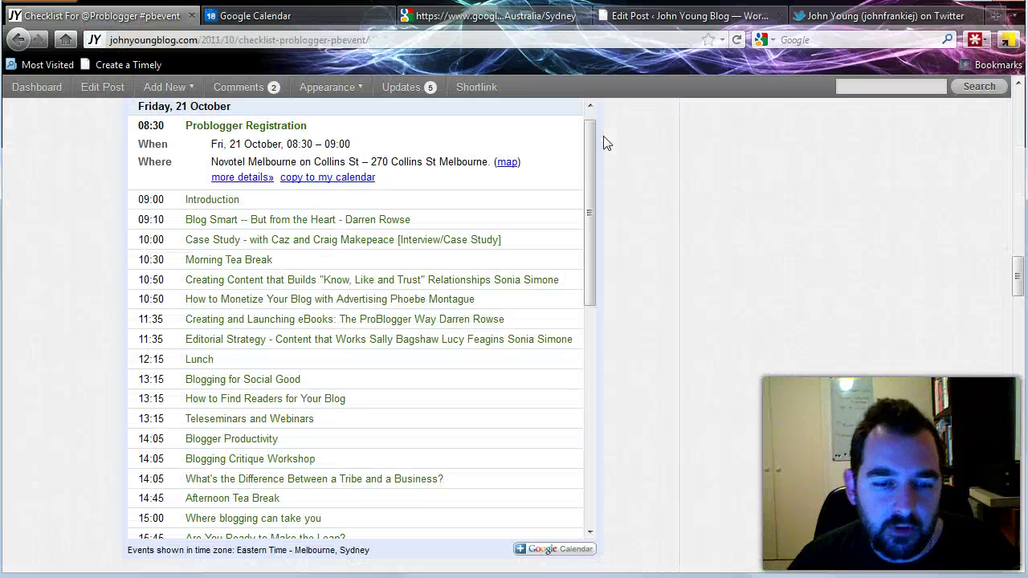
{"action": "left_click", "coordinate": [741, 39]}
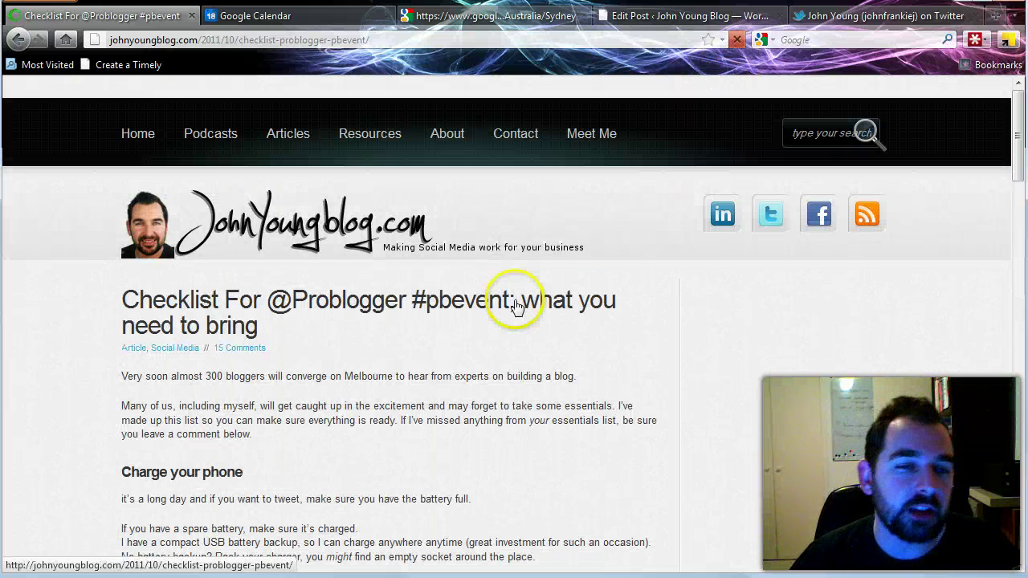
{"action": "scroll", "coordinate": [514, 299], "scroll_direction": "down", "scroll_amount": 10}
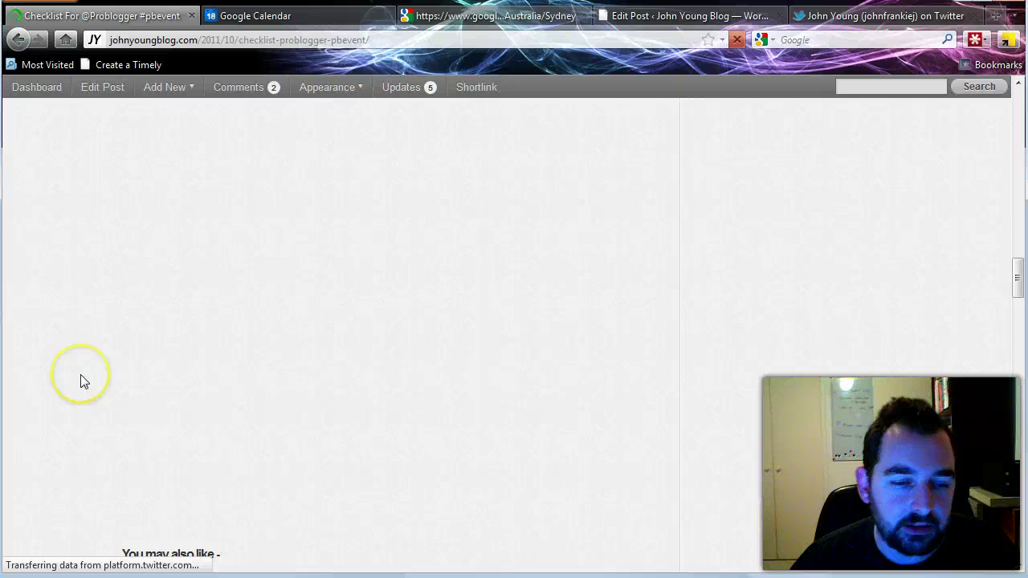
{"action": "scroll", "coordinate": [80, 382], "scroll_direction": "down", "scroll_amount": 4}
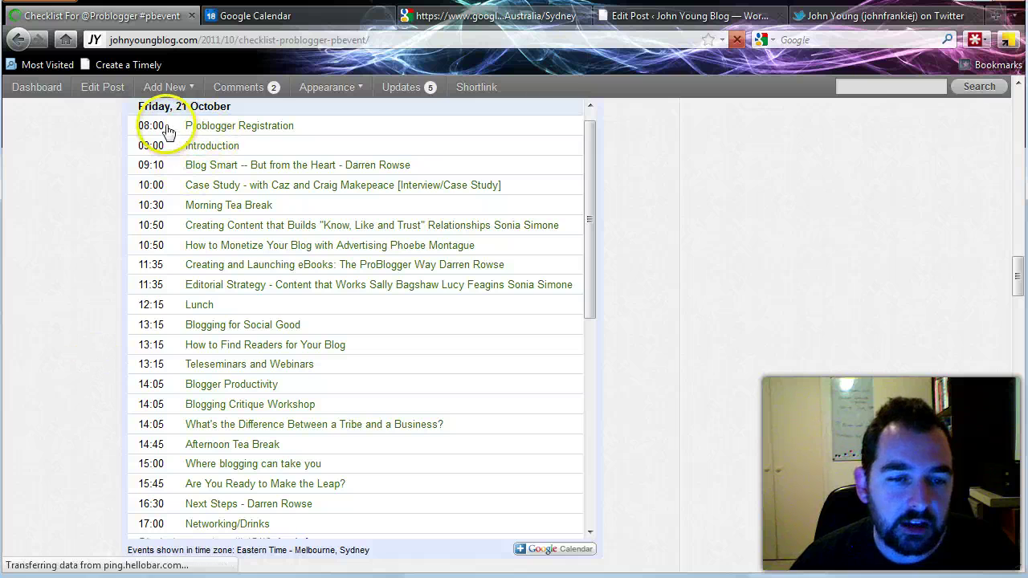
{"action": "left_click", "coordinate": [151, 126]}
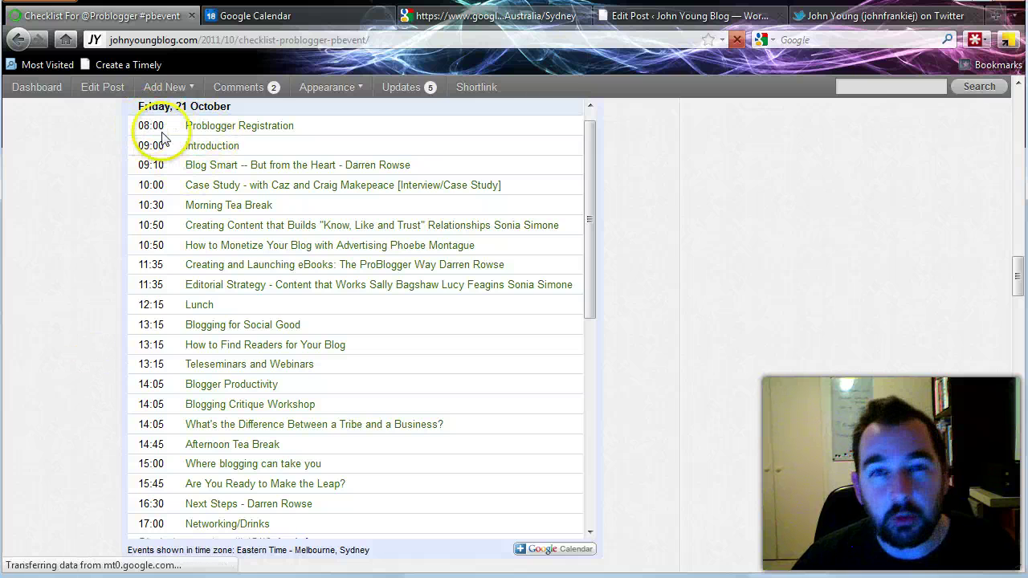
Switch to Google Calendar, set the Problogger Registration event's start time back to 08:30 and save the event.
{"action": "left_click", "coordinate": [271, 18]}
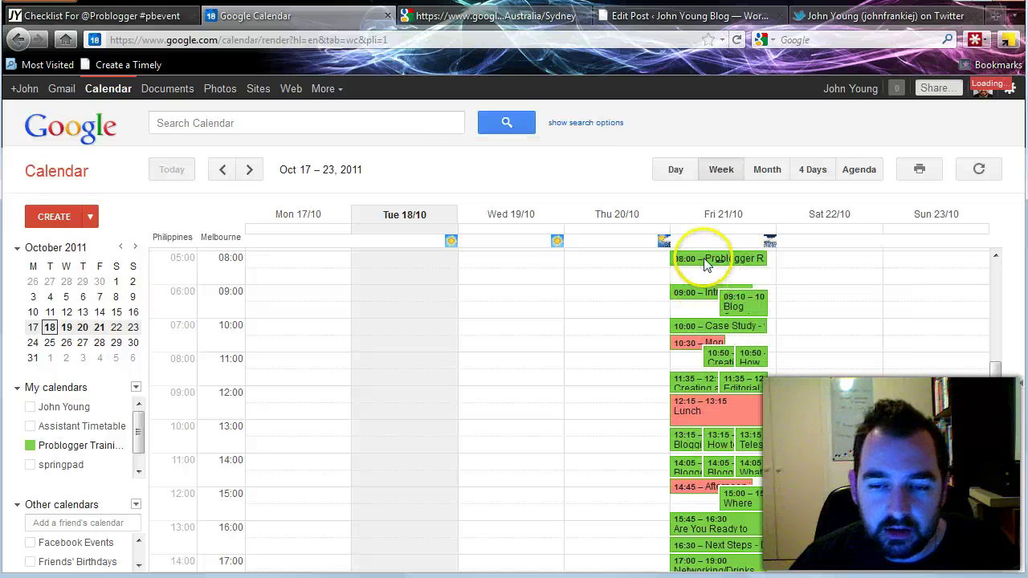
{"action": "left_click", "coordinate": [705, 265]}
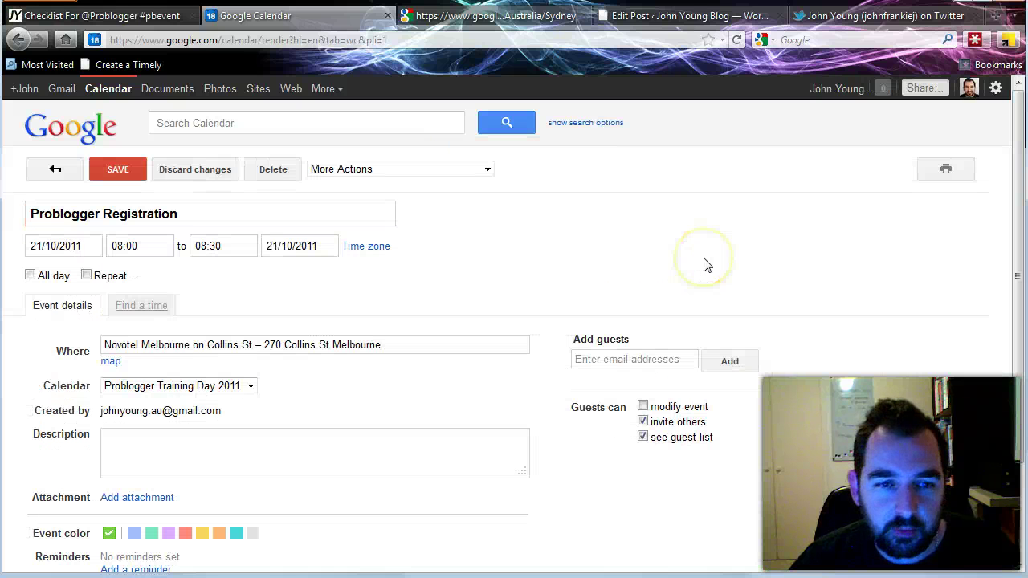
{"action": "left_click", "coordinate": [143, 246]}
{"action": "left_click", "coordinate": [129, 330]}
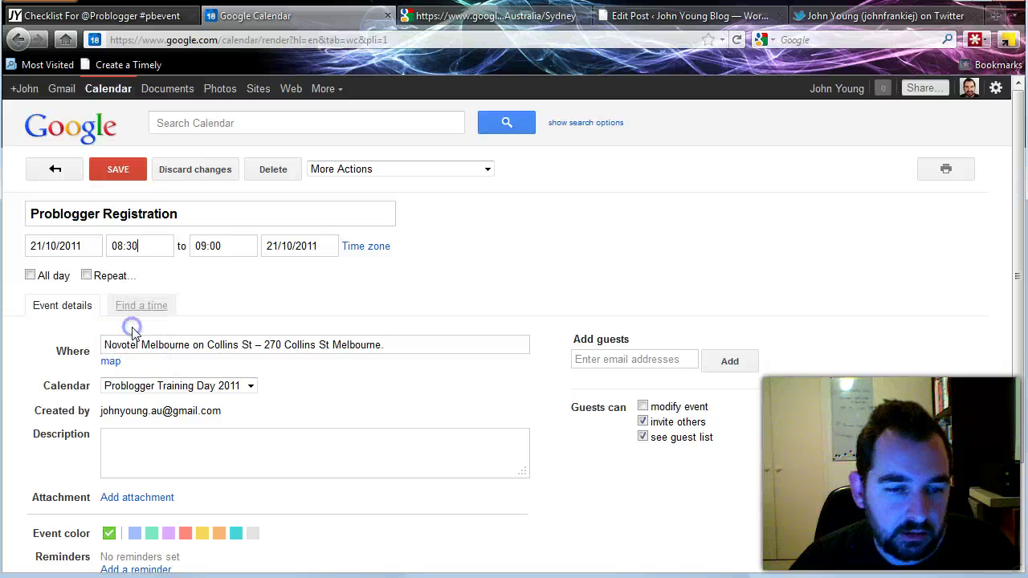
{"action": "left_click", "coordinate": [121, 175]}
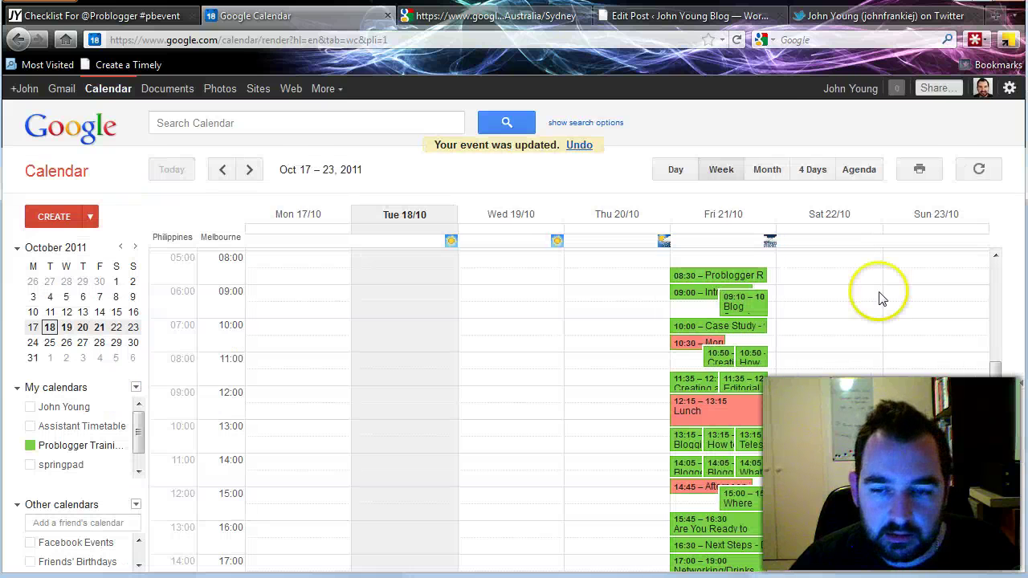
Return to the published checklist post, reload it and view the end of the embedded agenda.
{"action": "left_click", "coordinate": [104, 16]}
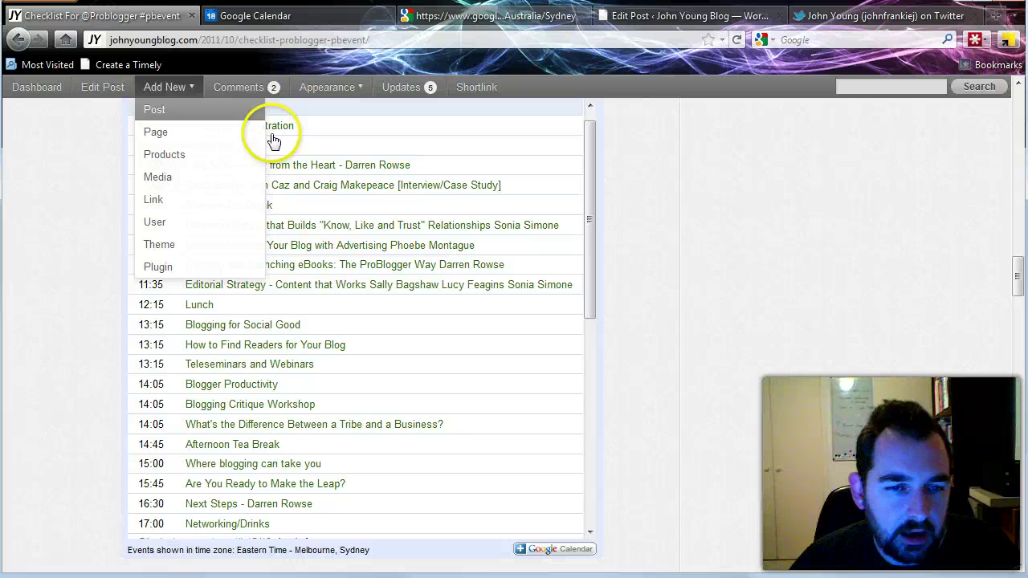
{"action": "left_click", "coordinate": [737, 39]}
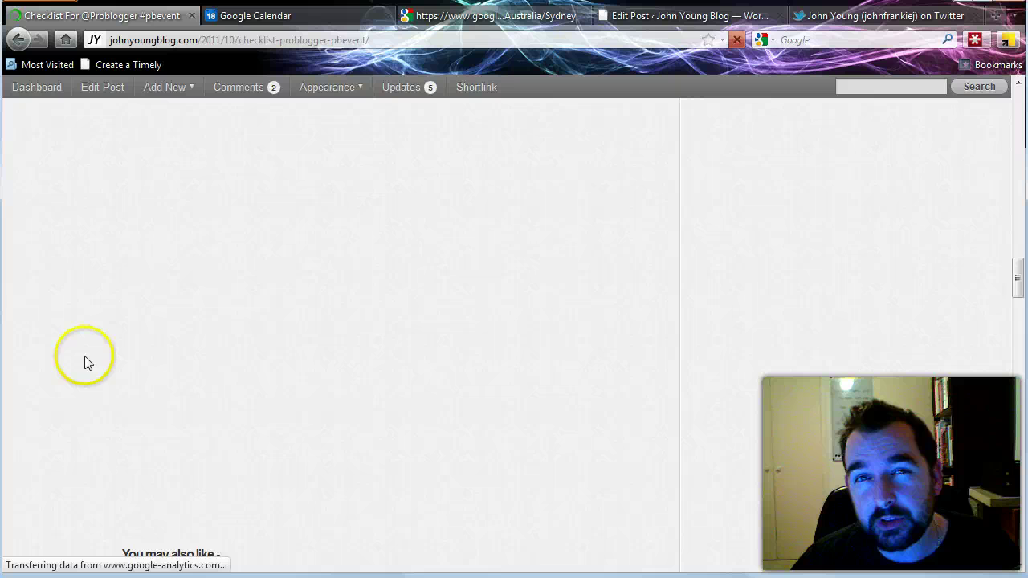
{"action": "scroll", "coordinate": [86, 357], "scroll_direction": "down", "scroll_amount": 5}
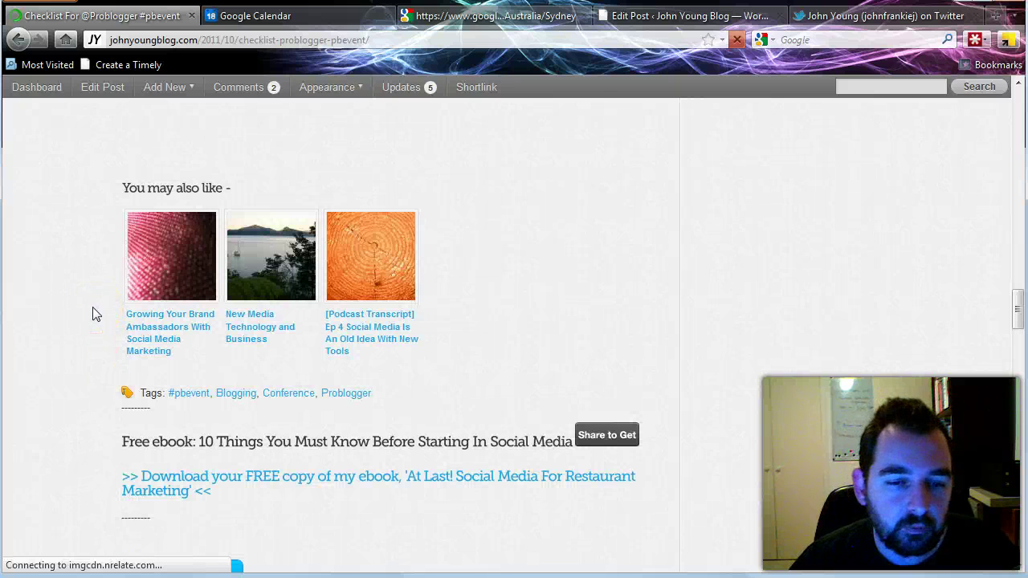
{"action": "scroll", "coordinate": [90, 310], "scroll_direction": "up", "scroll_amount": 3}
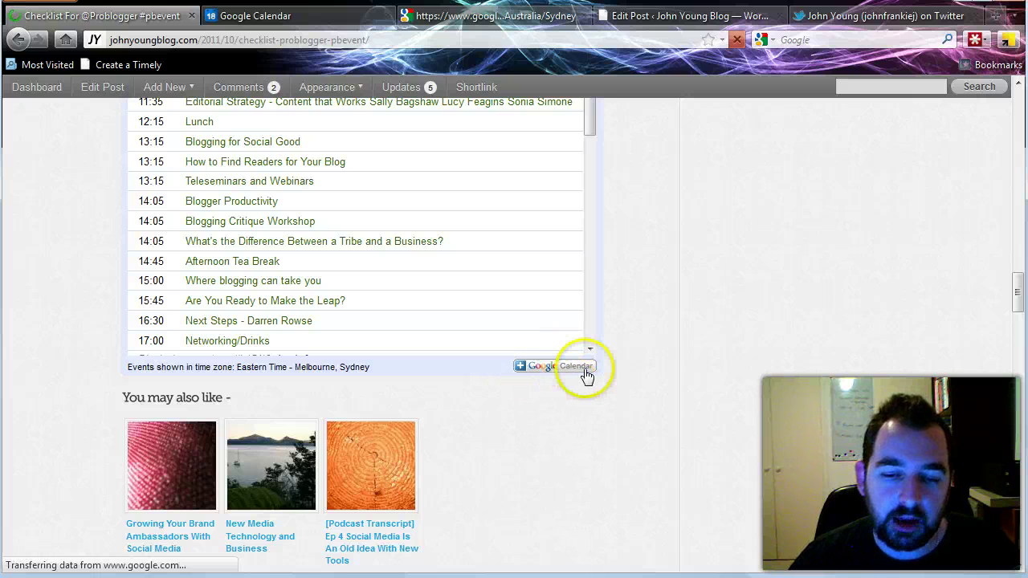
Open the embedded agenda's calendar in Google Calendar and review its Friday 21/10 events in the week view.
{"action": "left_click", "coordinate": [578, 368]}
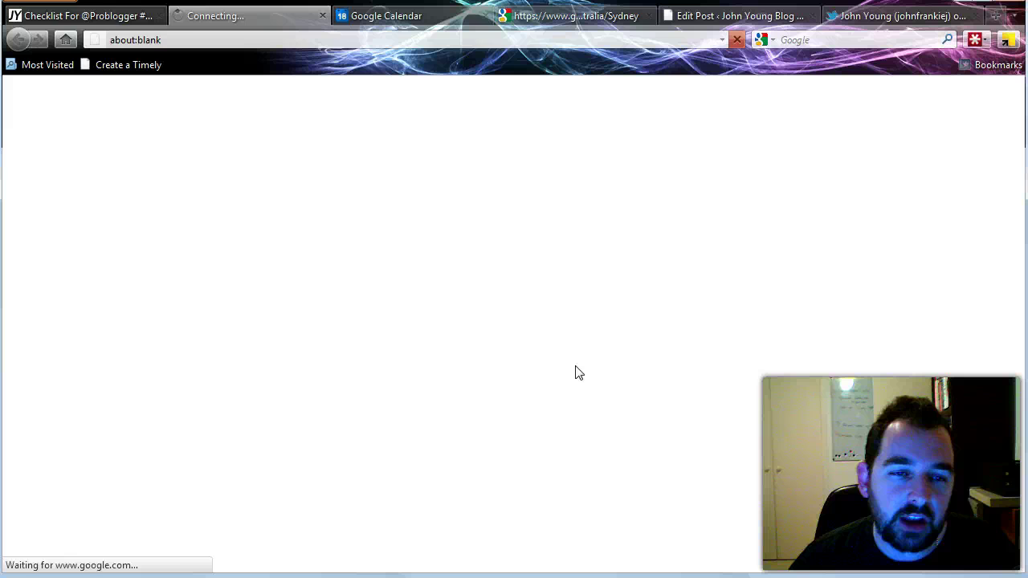
{"action": "left_click", "coordinate": [568, 369]}
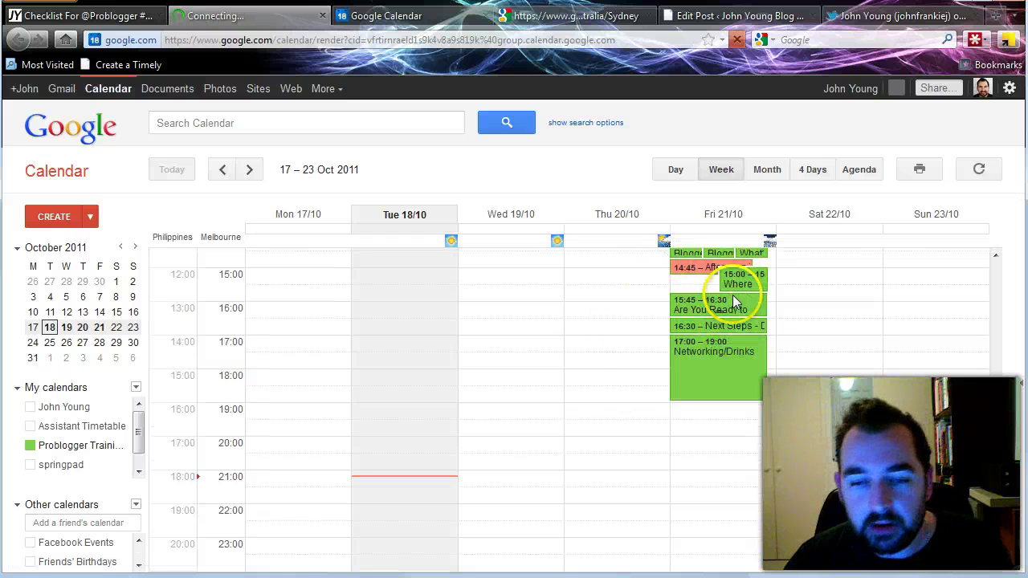
{"action": "scroll", "coordinate": [732, 294], "scroll_direction": "up", "scroll_amount": 2}
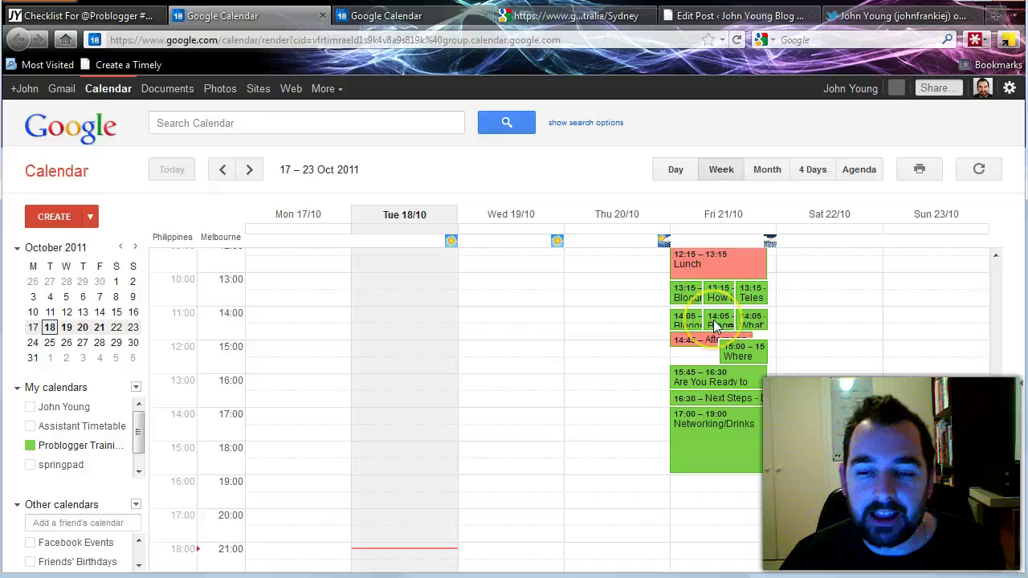
{"action": "scroll", "coordinate": [718, 324], "scroll_direction": "up", "scroll_amount": 2}
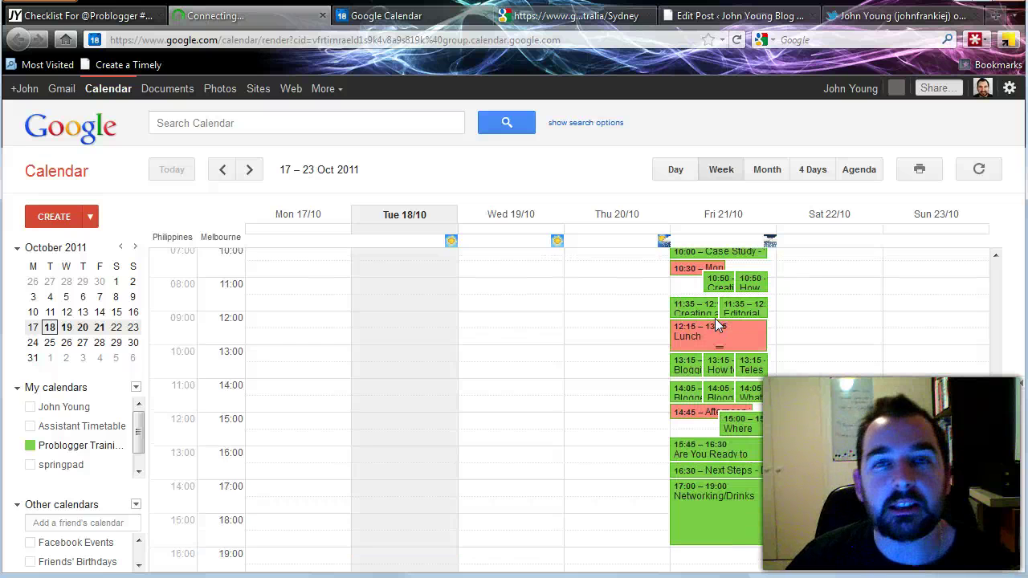
{"action": "left_click", "coordinate": [726, 315]}
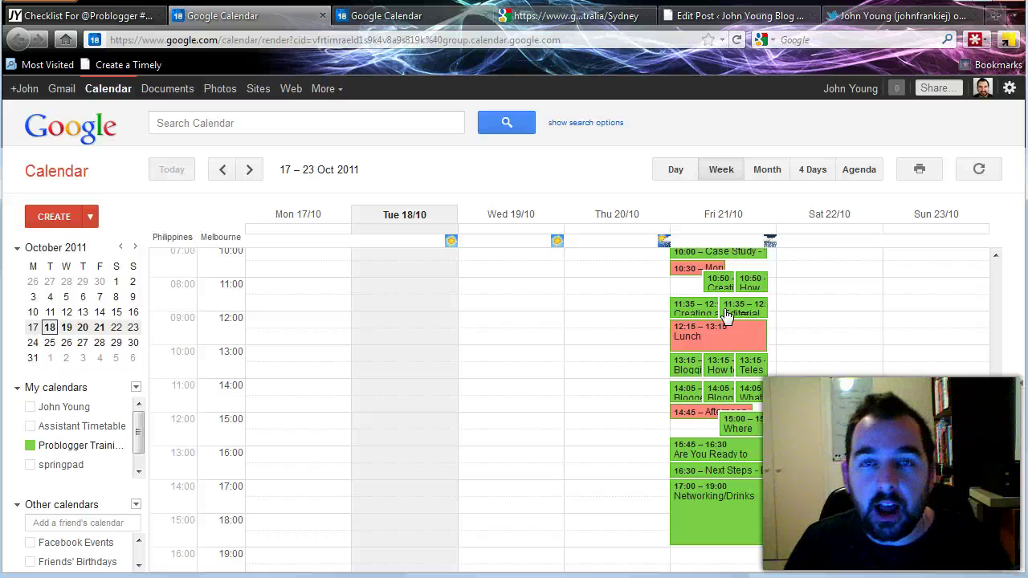
Review the embedded agenda on the published post, view the author's Twitter profile, and return to the post.
{"action": "left_click", "coordinate": [105, 24]}
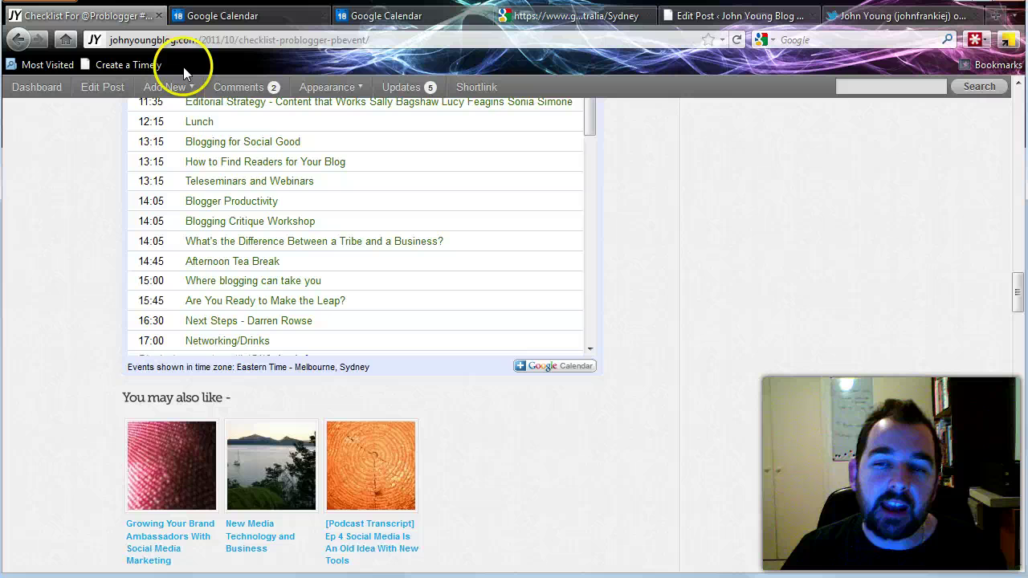
{"action": "scroll", "coordinate": [710, 281], "scroll_direction": "up", "scroll_amount": 2}
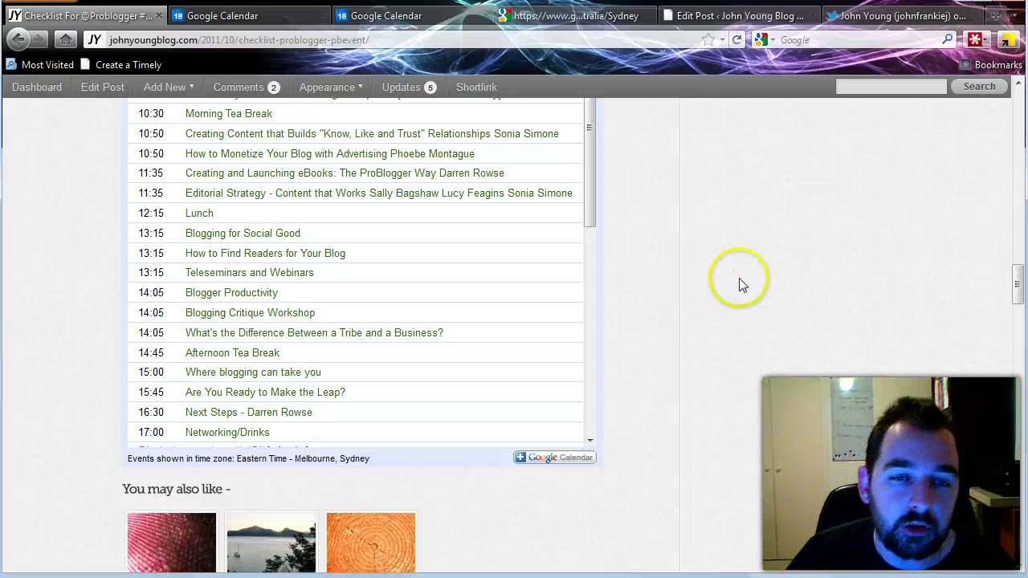
{"action": "left_click", "coordinate": [876, 20]}
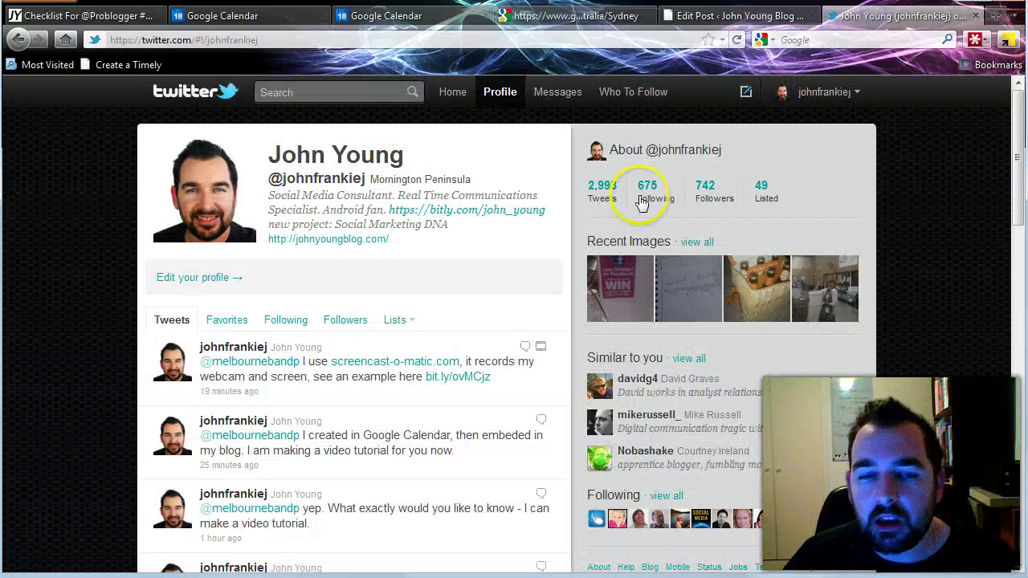
{"action": "left_click", "coordinate": [454, 234]}
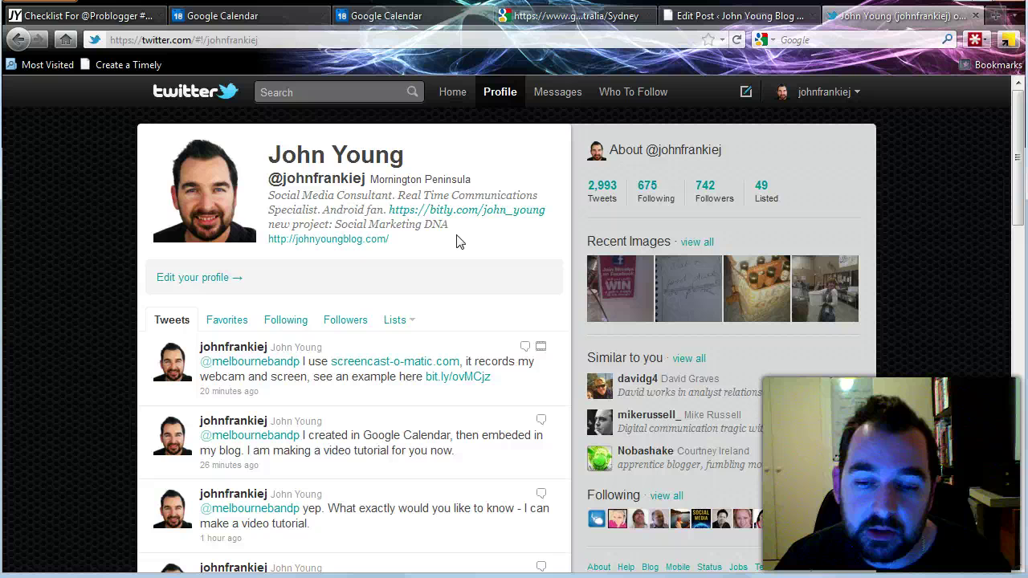
{"action": "left_click", "coordinate": [113, 17]}
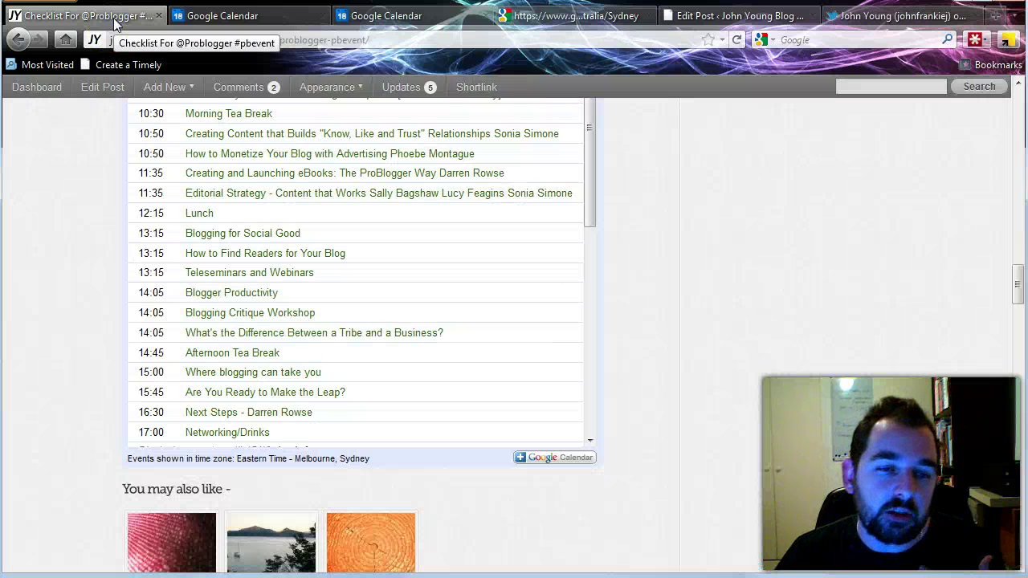